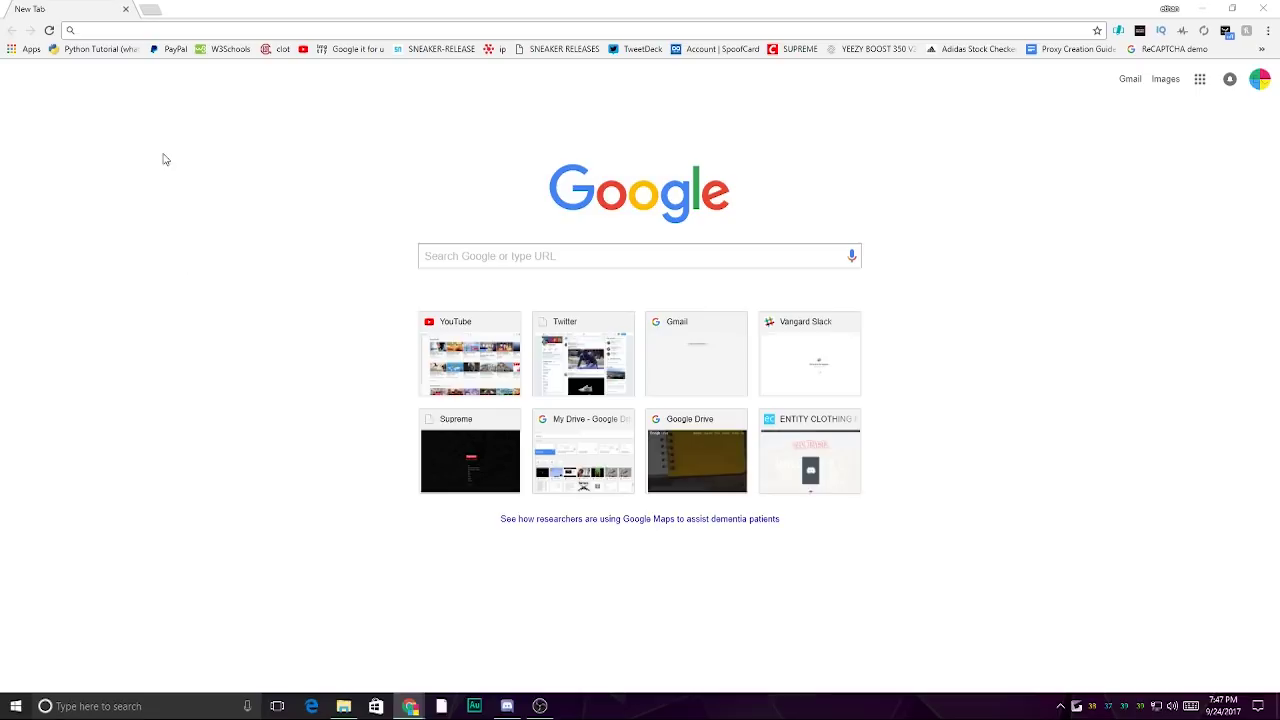
- Enter supreme.forcecop.com in the address bar to reach the ForceCop login page
click(153, 26)
text(supre)
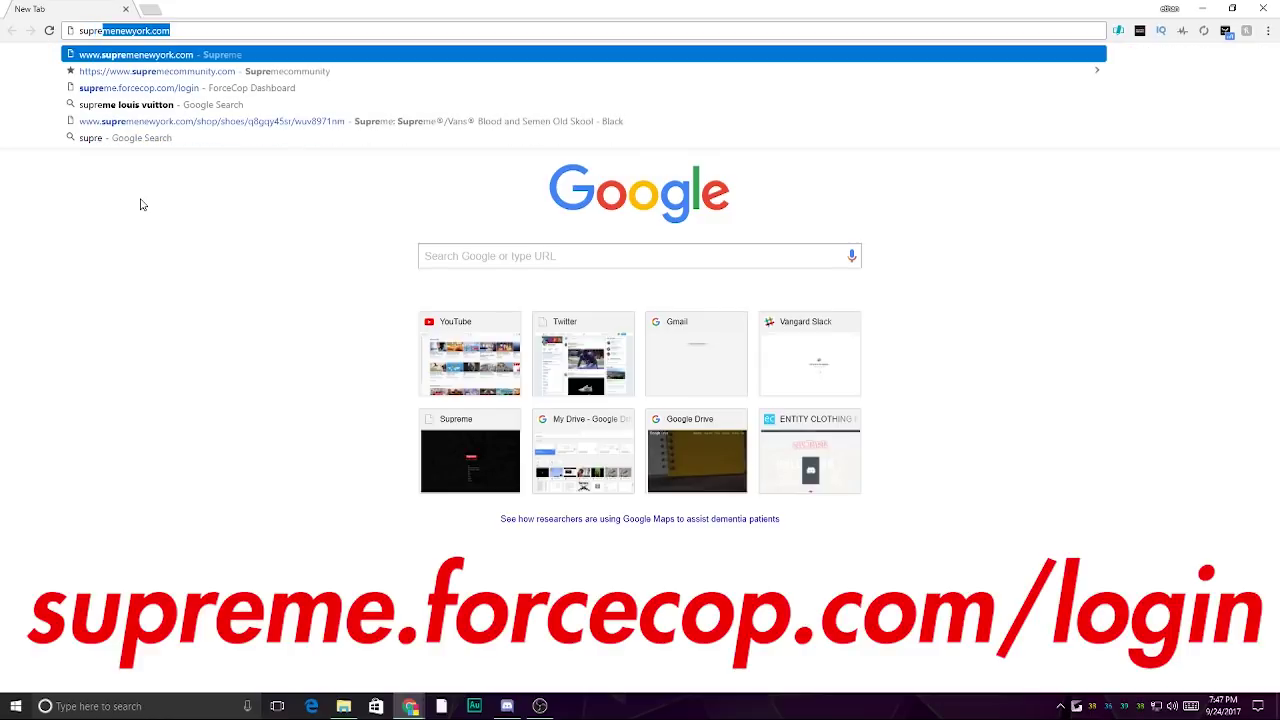
text(me.forcecop.com/login)
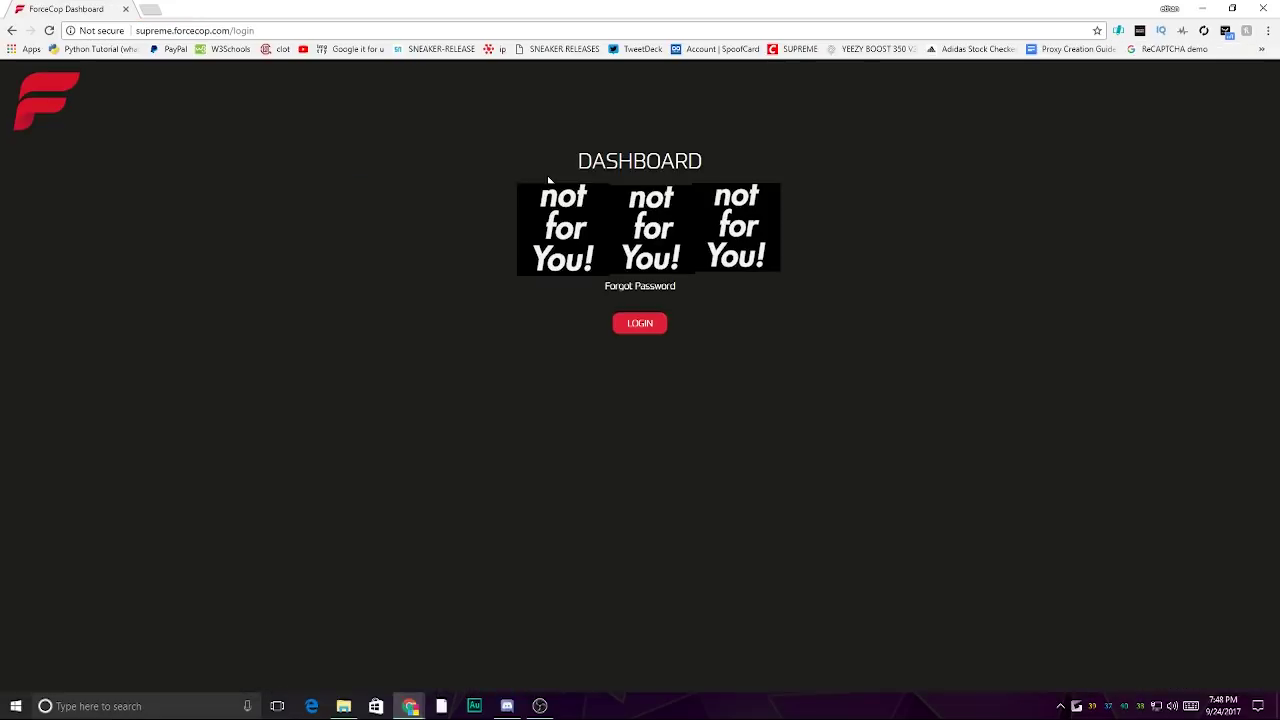
- Log in and add the ForceCop Supreme Bot extension to Chrome from the Web Store
click(654, 328)
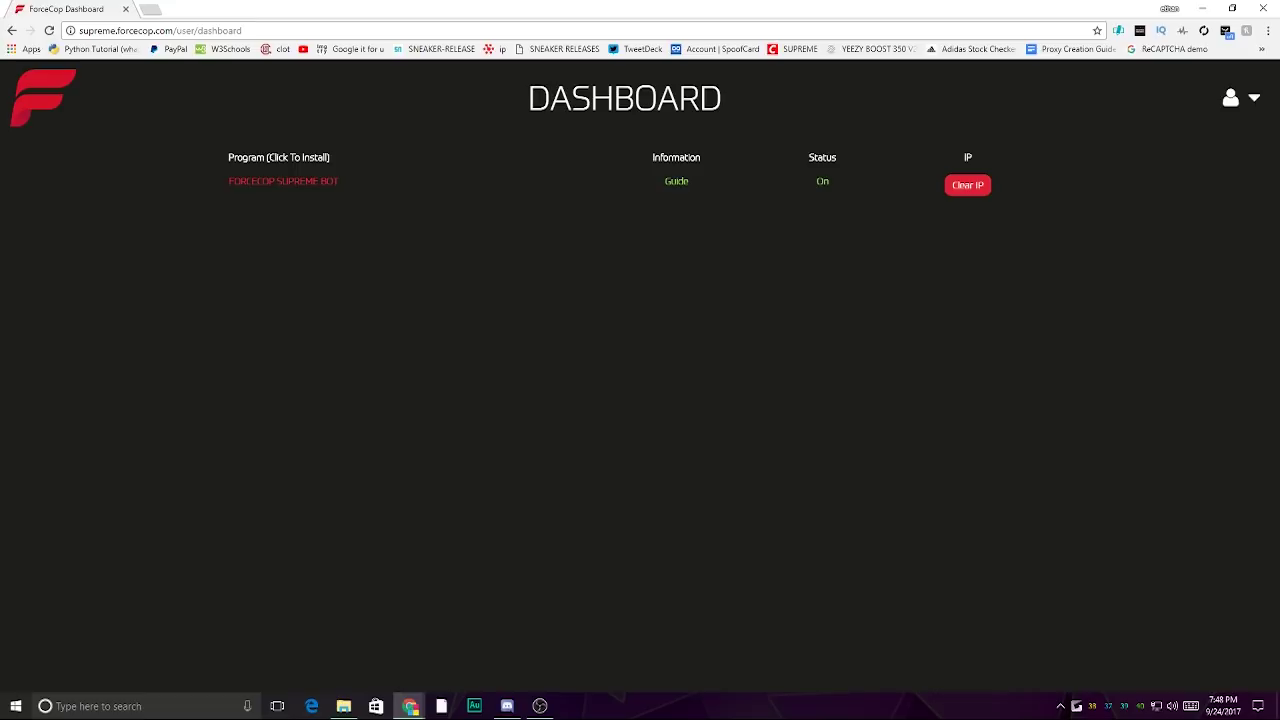
click(272, 184)
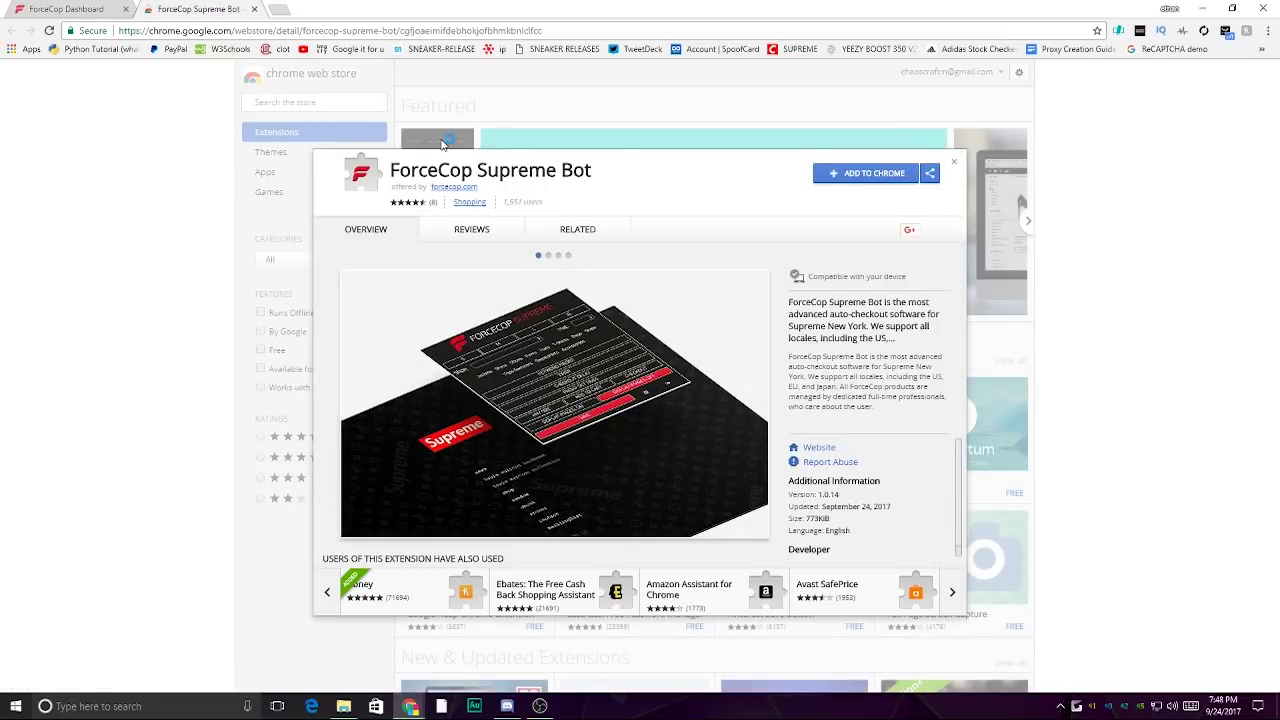
click(860, 173)
click(671, 166)
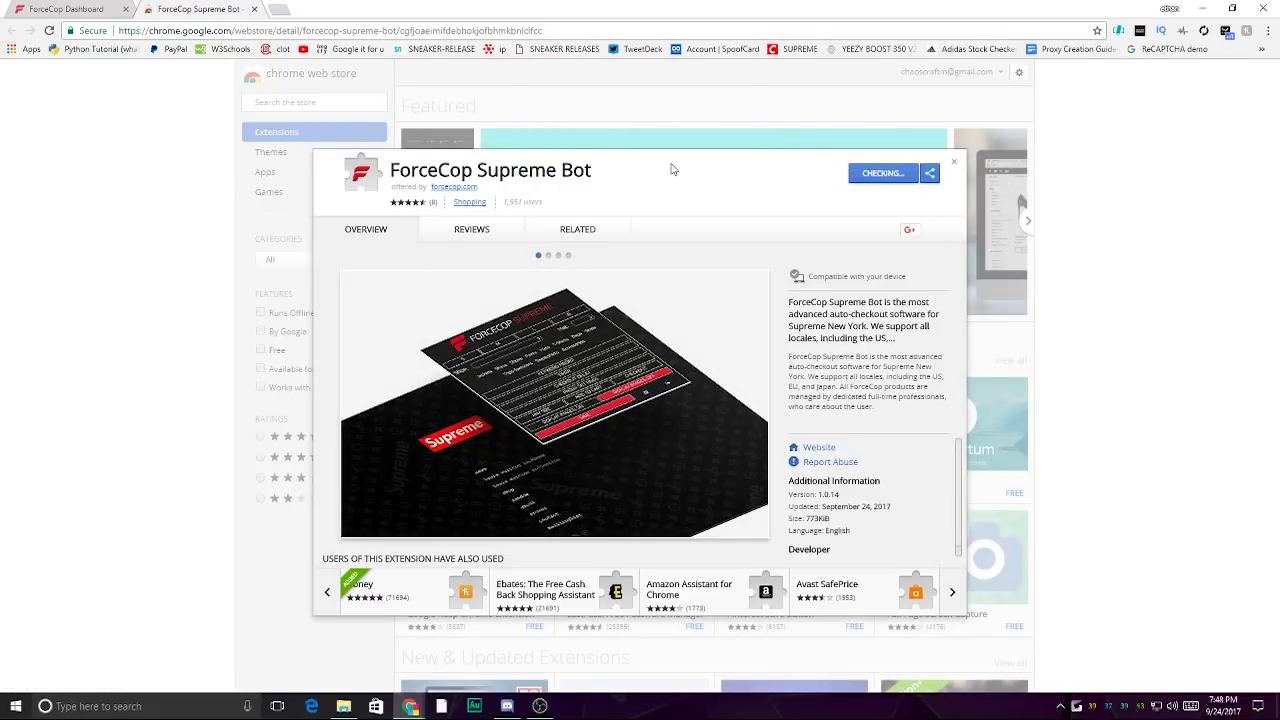
click(74, 8)
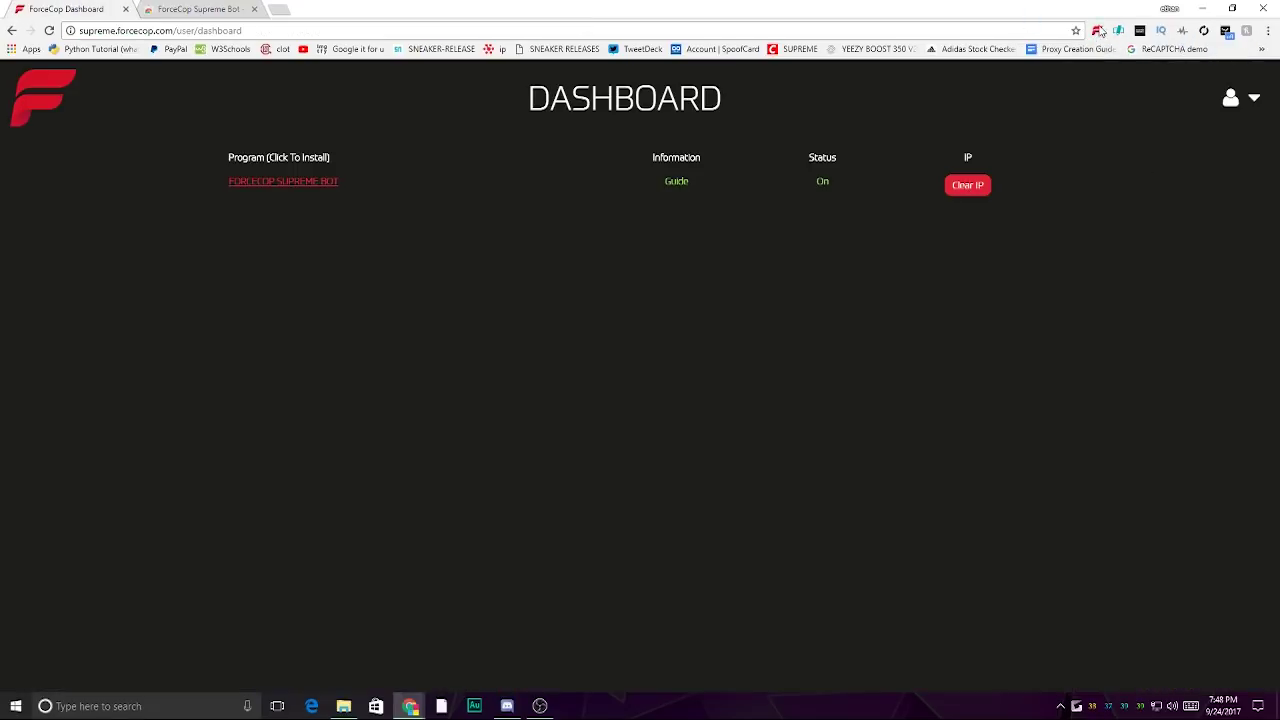
click(1097, 30)
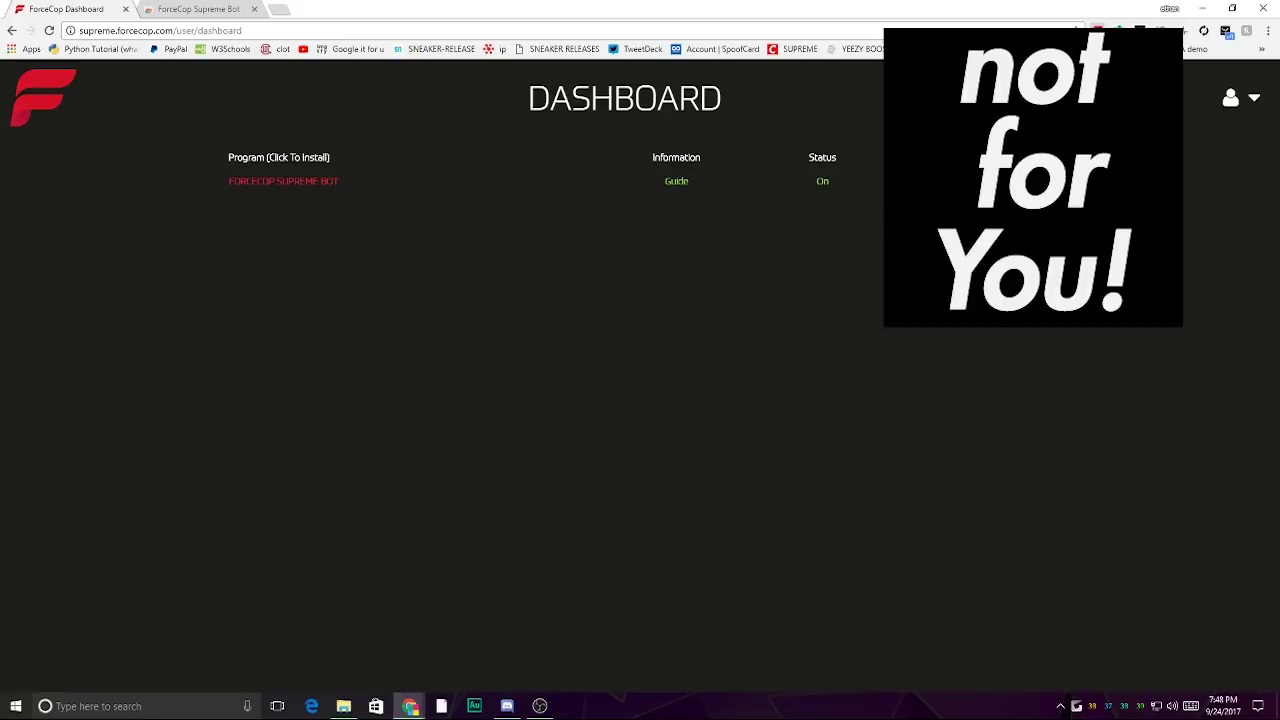
- Select clothing size S in the ForceCop bot panel
click(1097, 30)
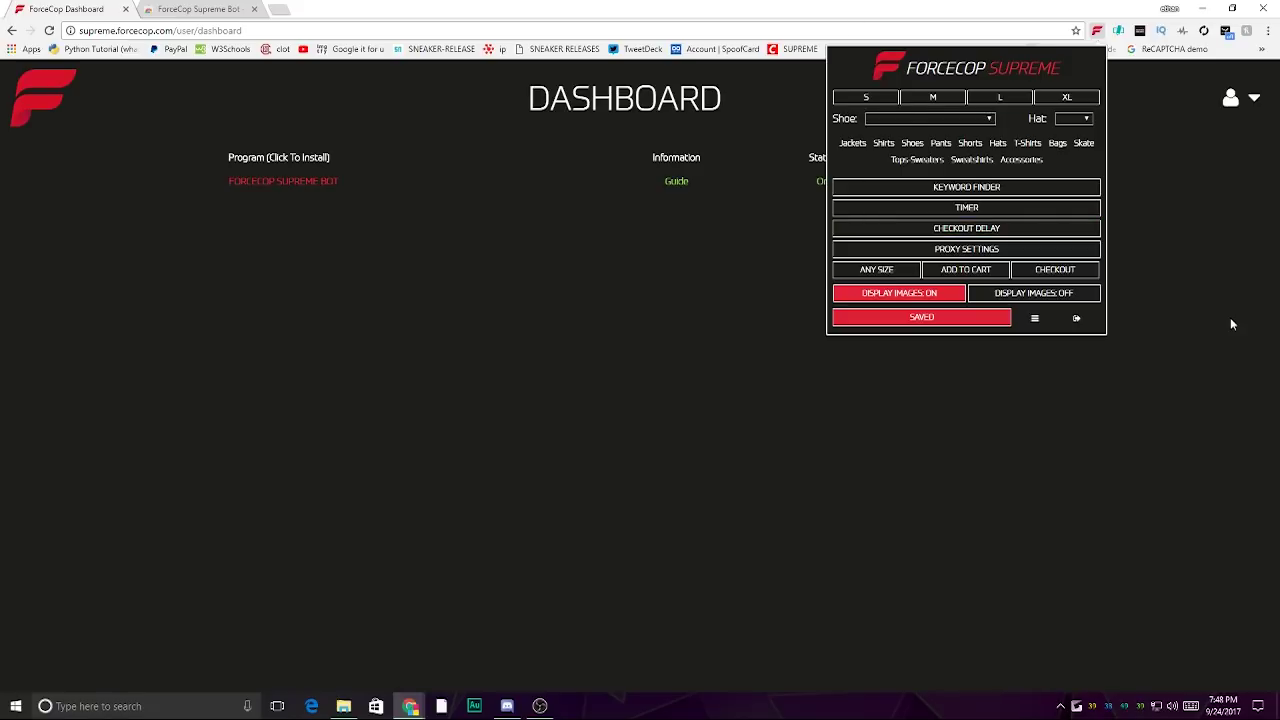
click(866, 97)
click(925, 97)
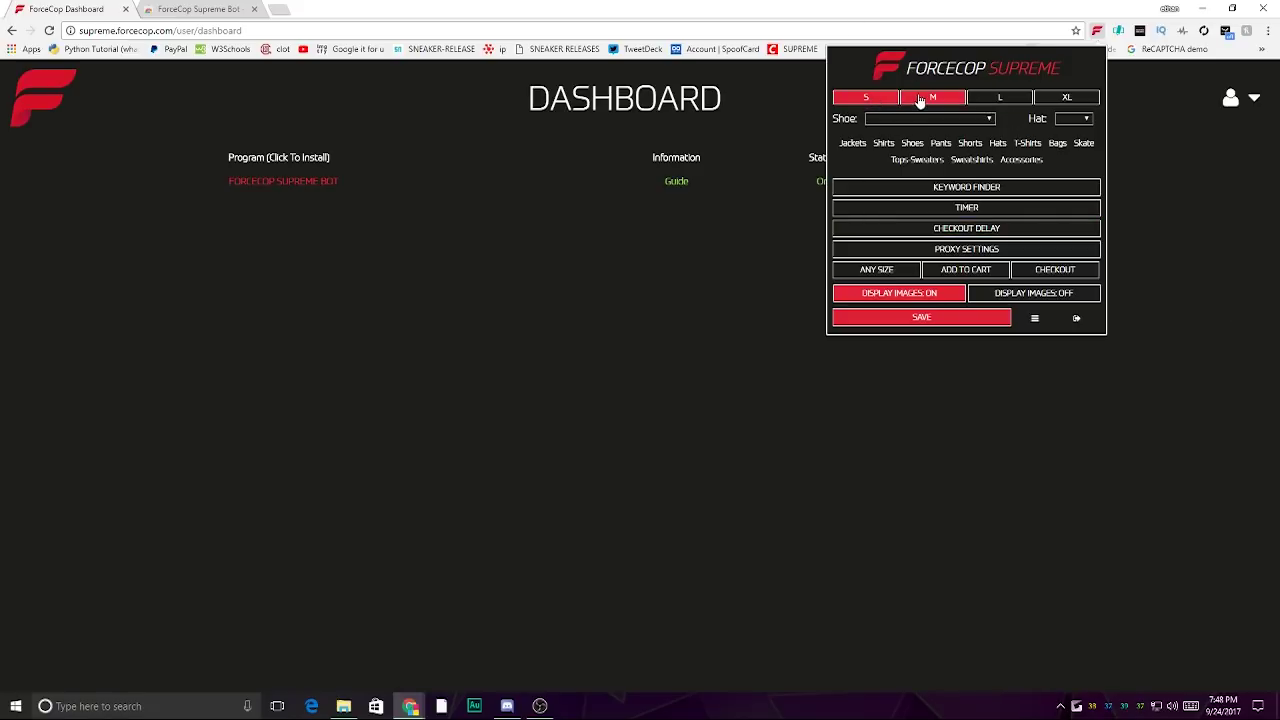
click(920, 100)
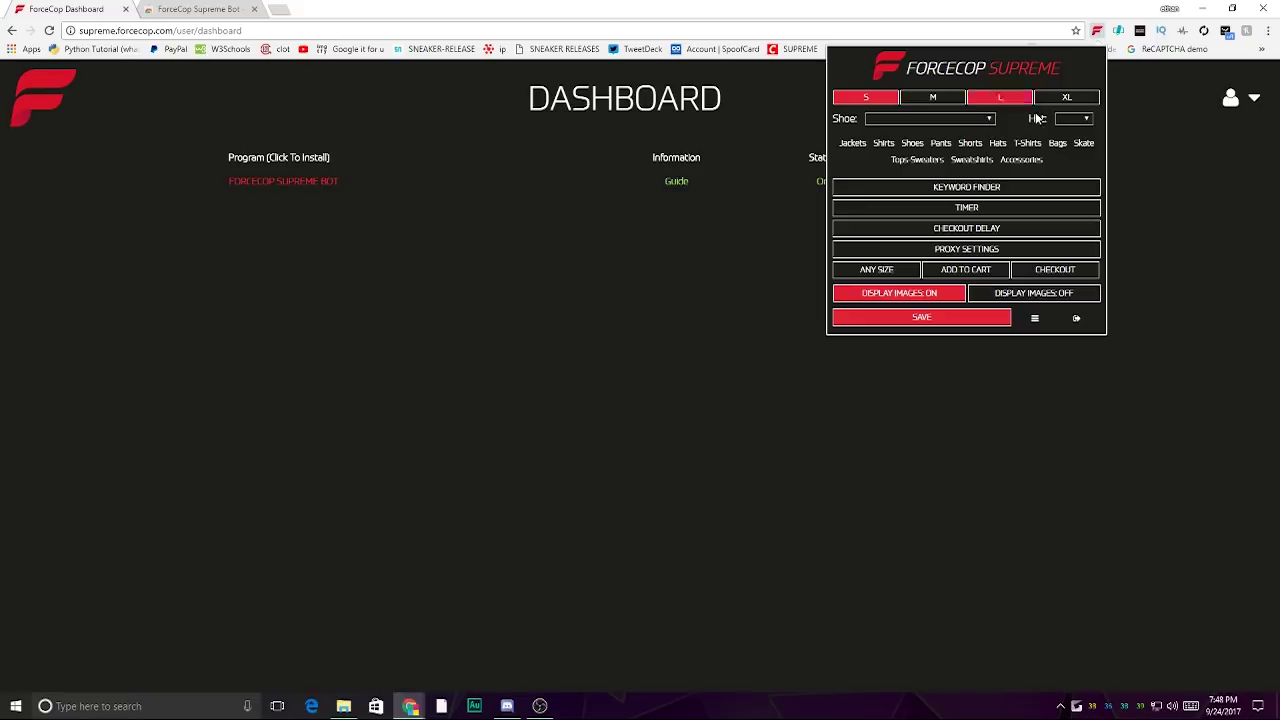
click(908, 104)
- Pick shoe size 9 and hat size S/M
click(908, 118)
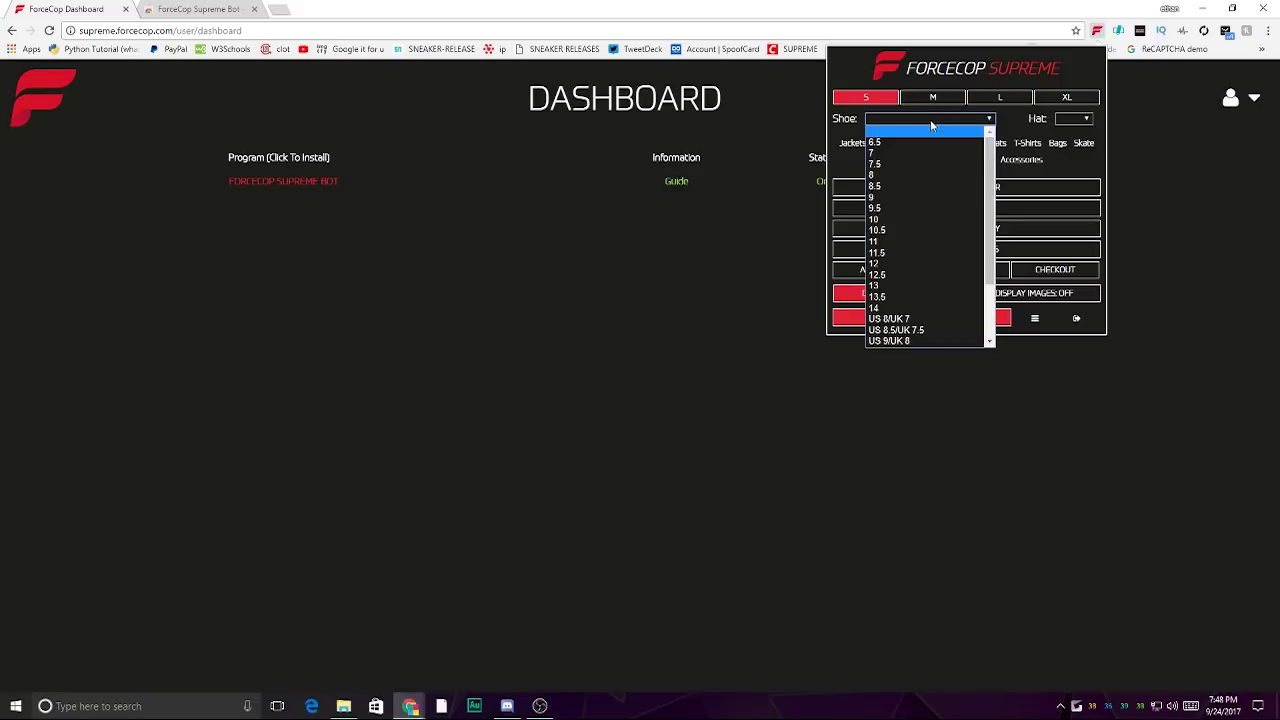
click(909, 190)
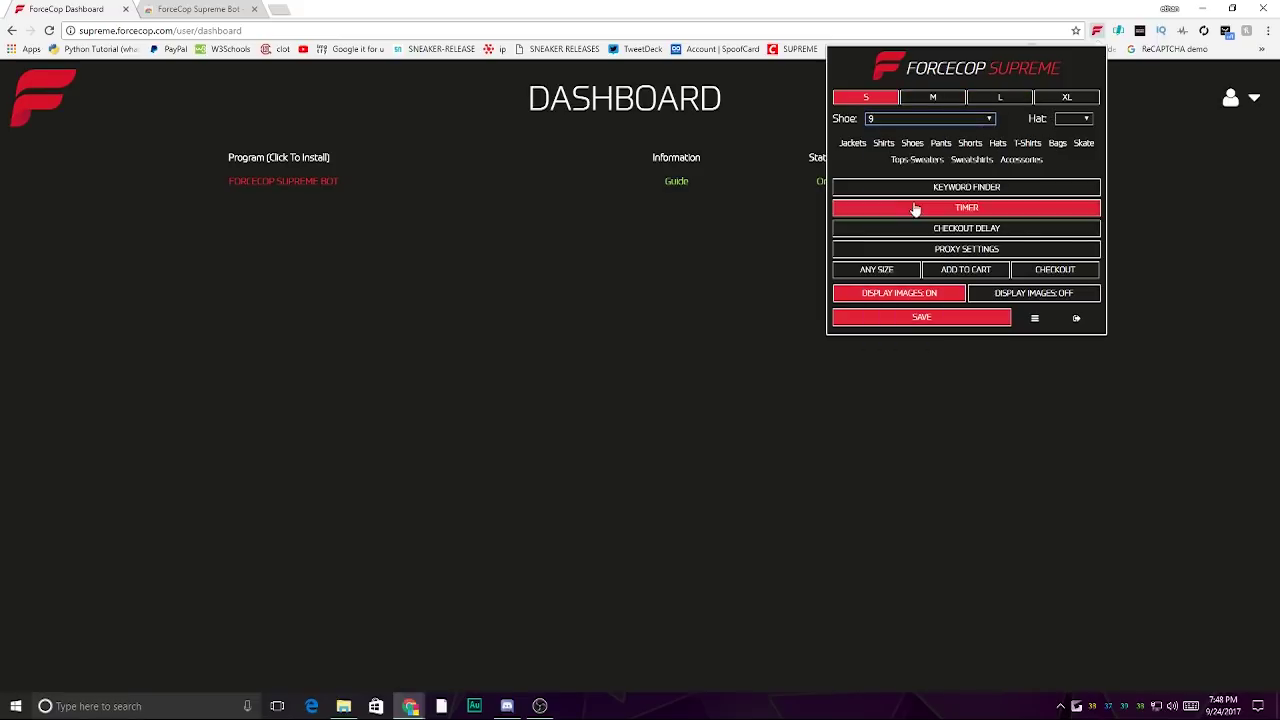
click(1068, 118)
click(1052, 194)
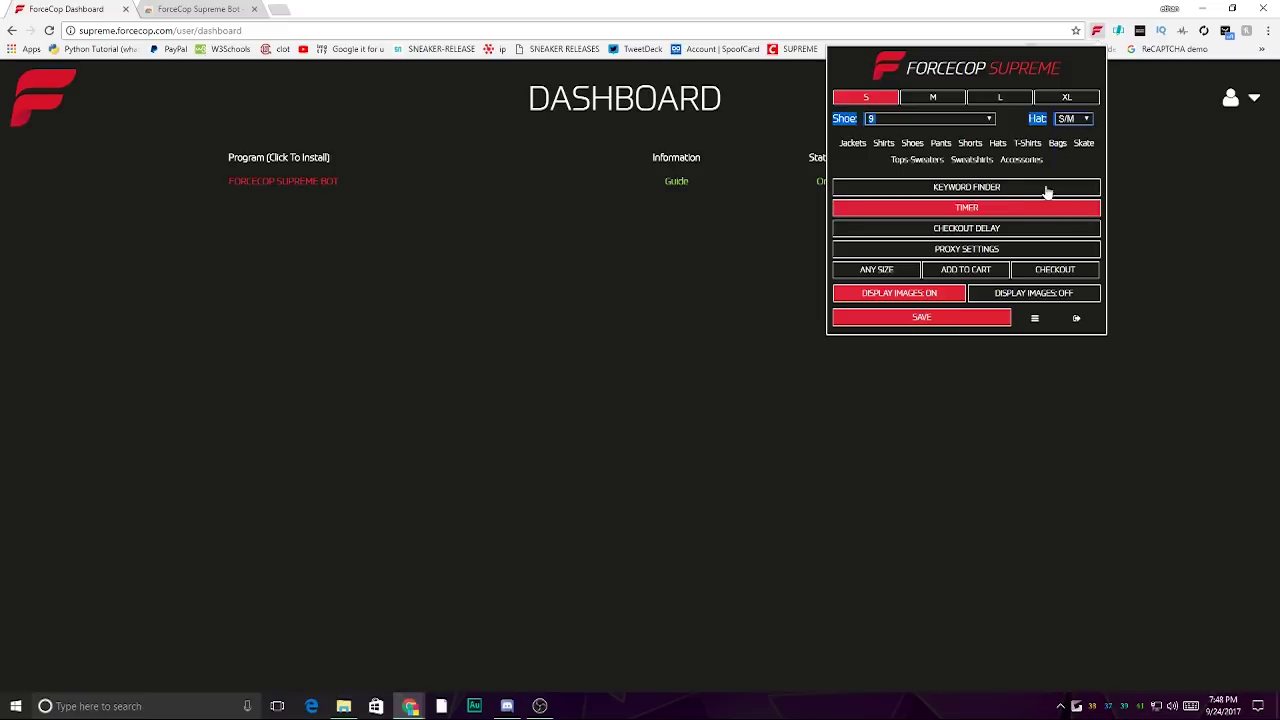
click(915, 134)
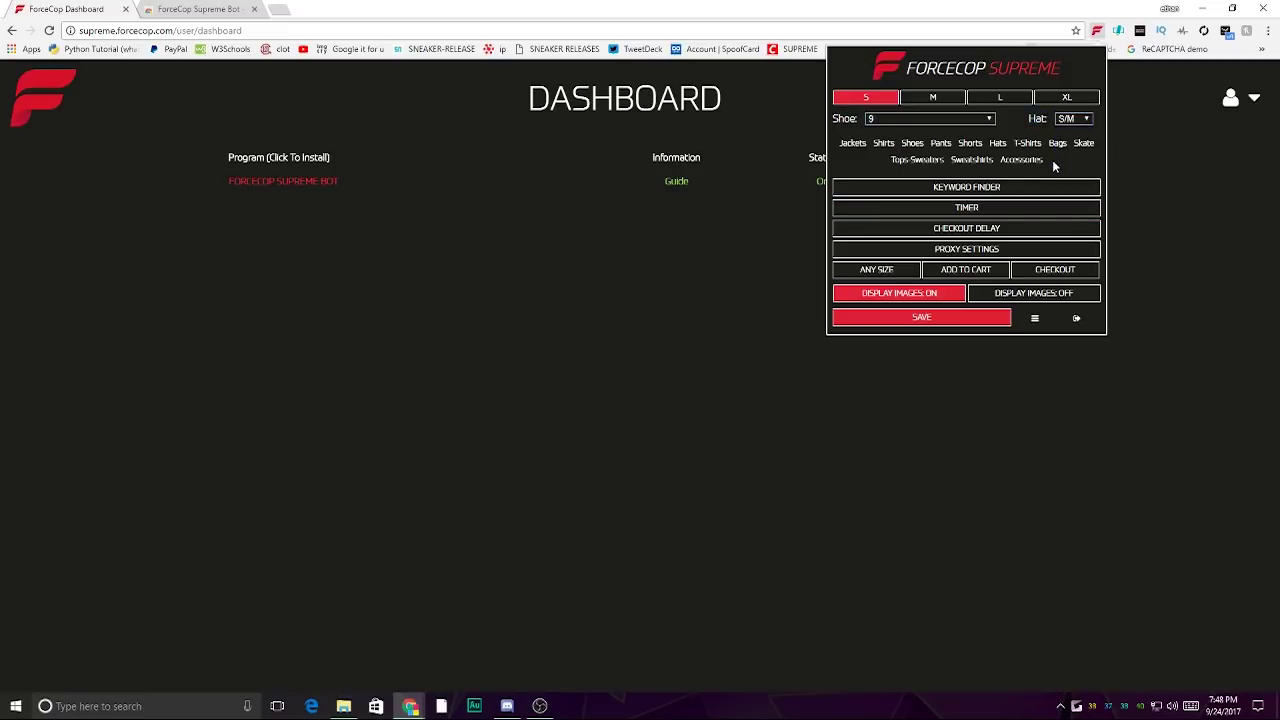
click(968, 191)
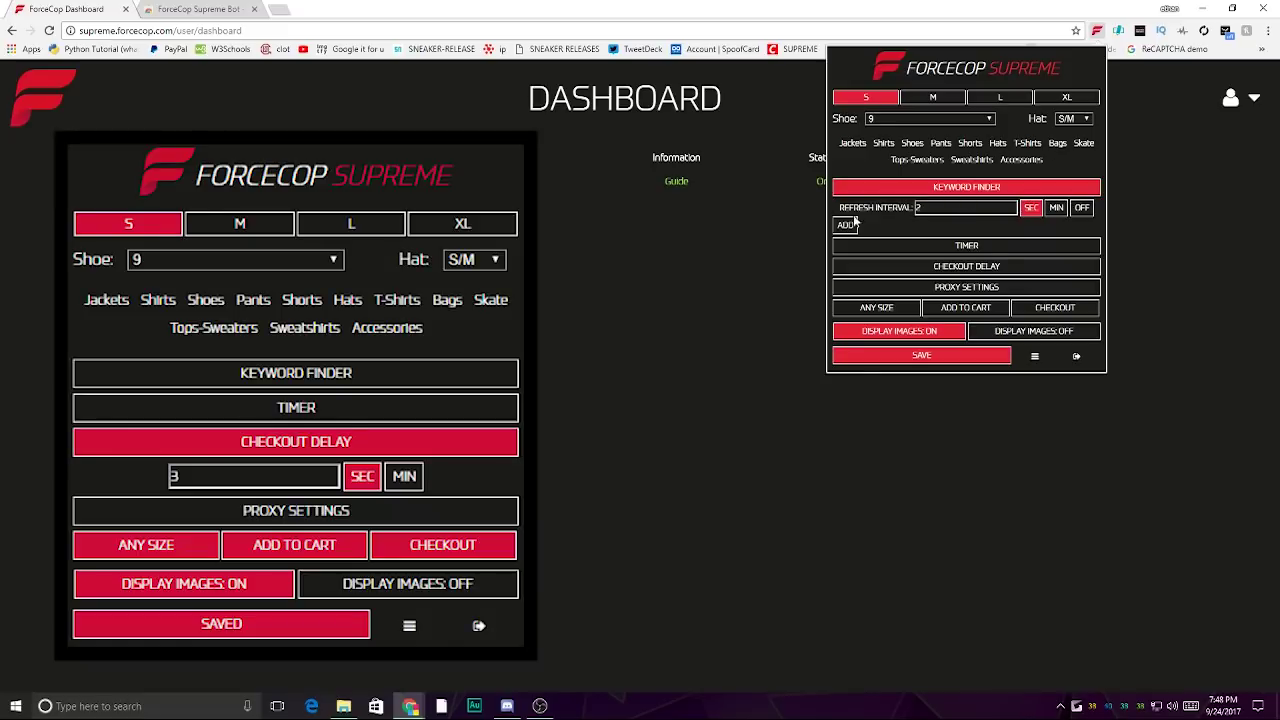
- Set the Keyword Finder refresh interval to 2 seconds
drag(839, 208, 918, 210)
click(945, 210)
key(BackSpace)
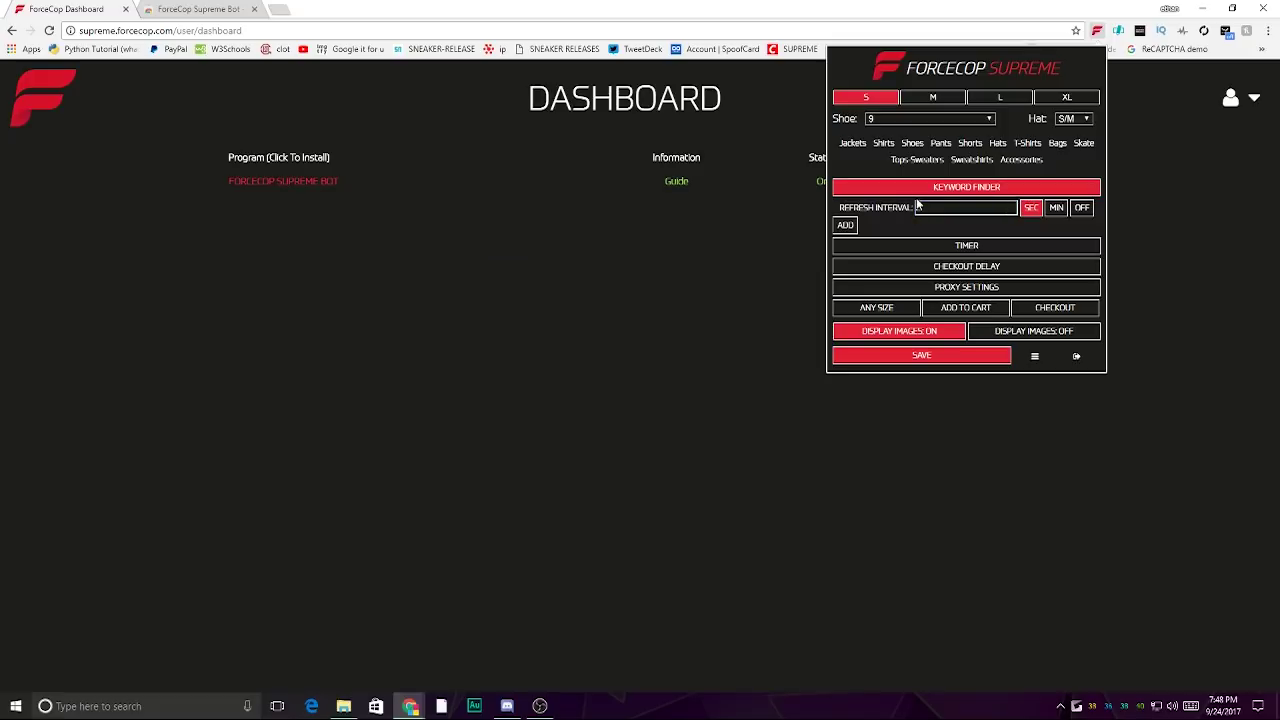
text(2)
- Keep a single keyword entry and type the item keyword 'friends tee black'
click(850, 227)
click(846, 250)
click(846, 274)
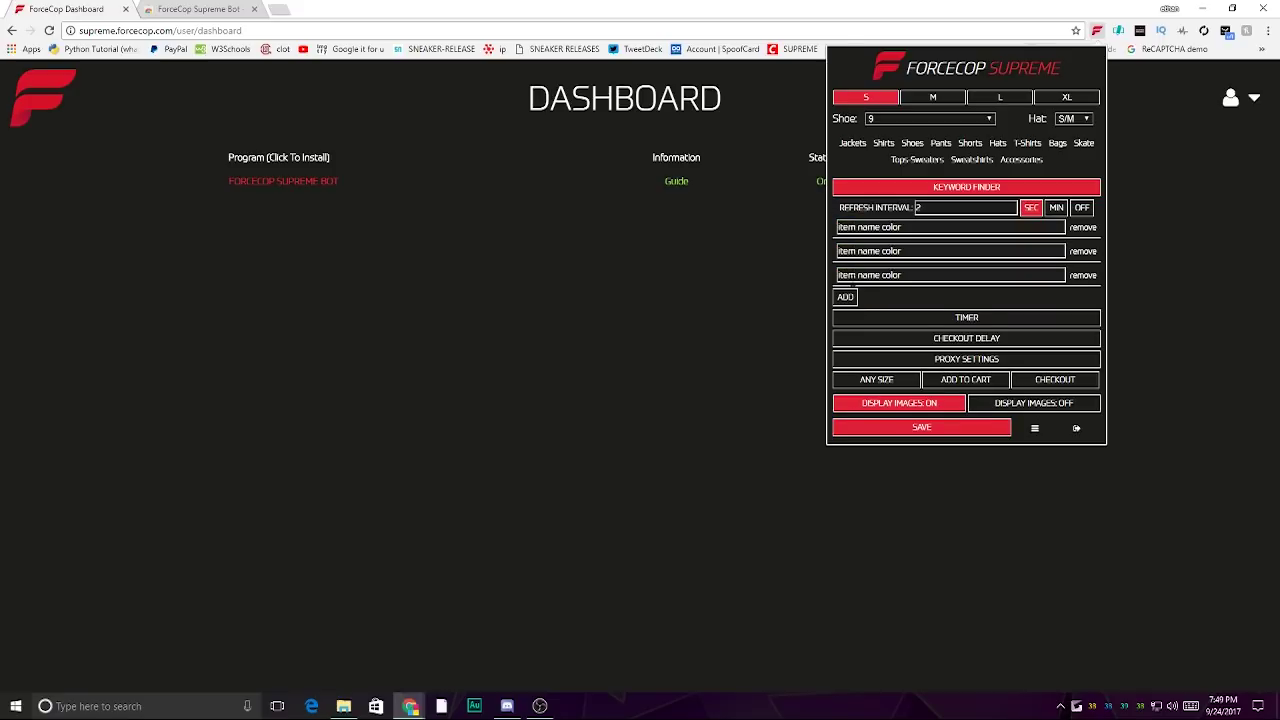
click(1080, 275)
click(1075, 251)
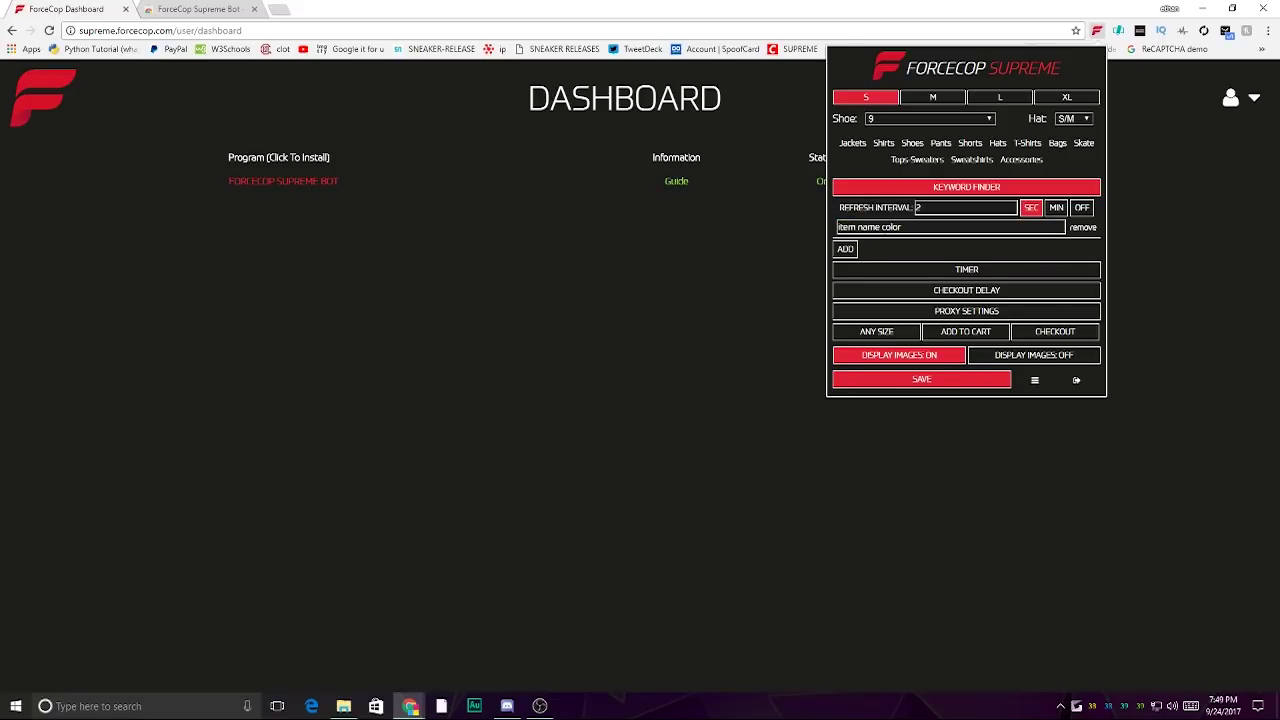
click(884, 227)
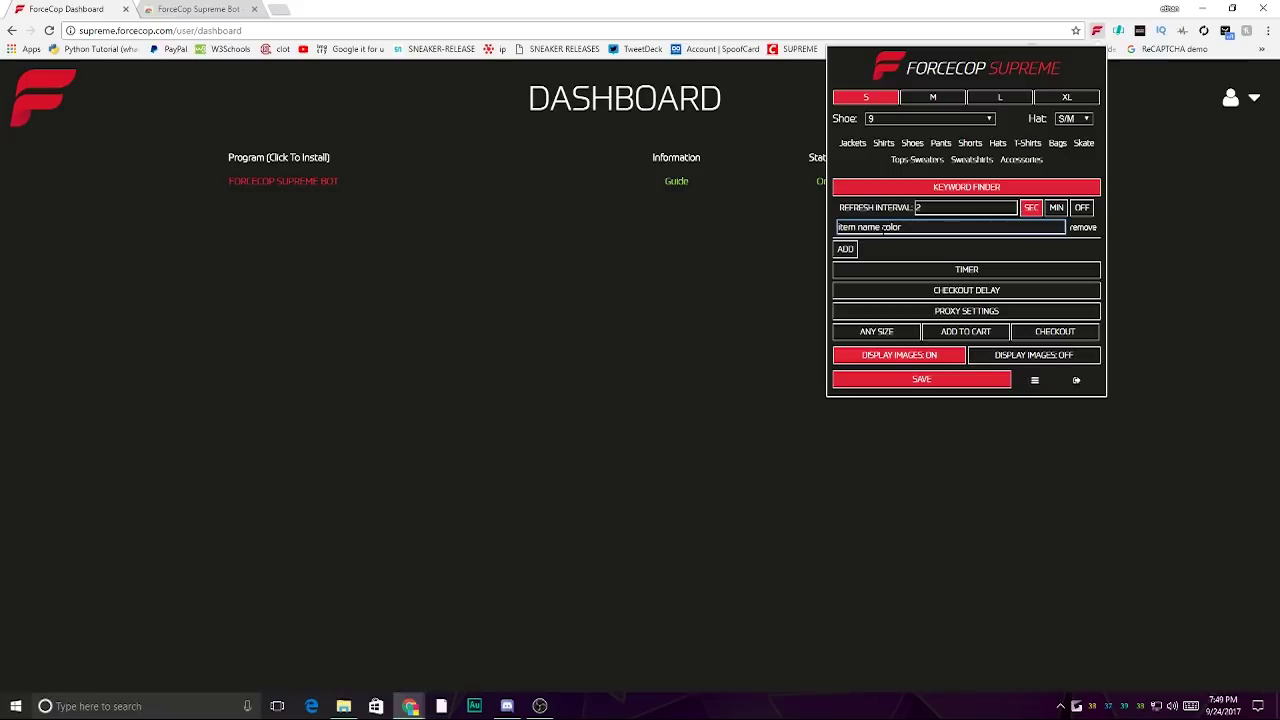
text(friends tee t)
text(lack)
- Turn on the timer and raise its hour setting
click(983, 259)
click(984, 268)
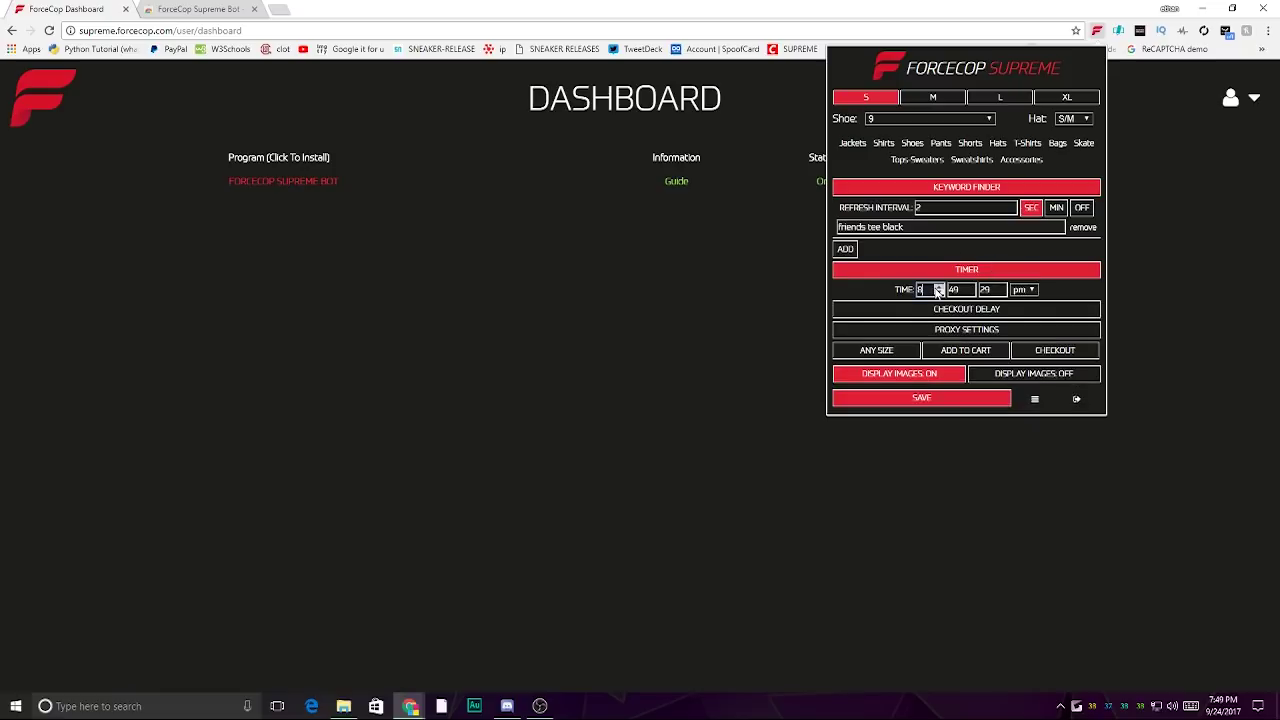
click(938, 288)
click(938, 288)
click(938, 288)
- Set the timer to 10:59:59 am and remove the 'friends tee black' keyword entry
double_click(954, 289)
text(59)
key(Tab)
text(59)
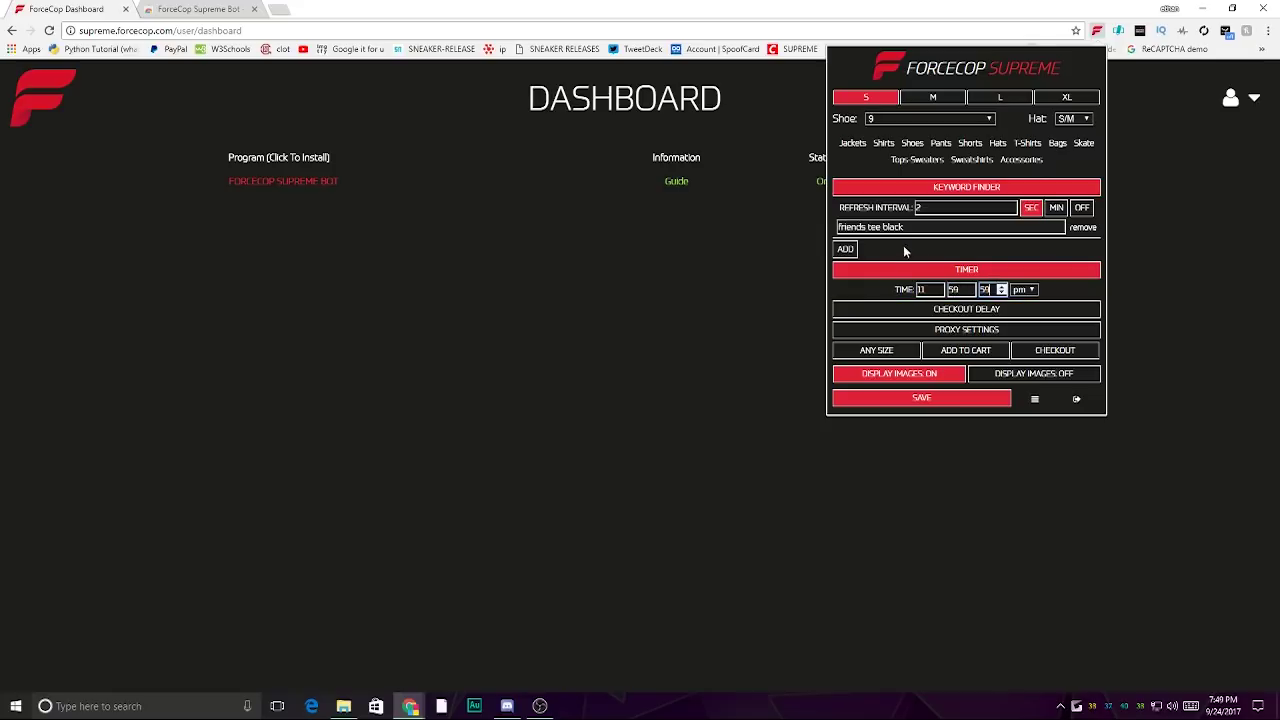
click(938, 293)
click(1024, 289)
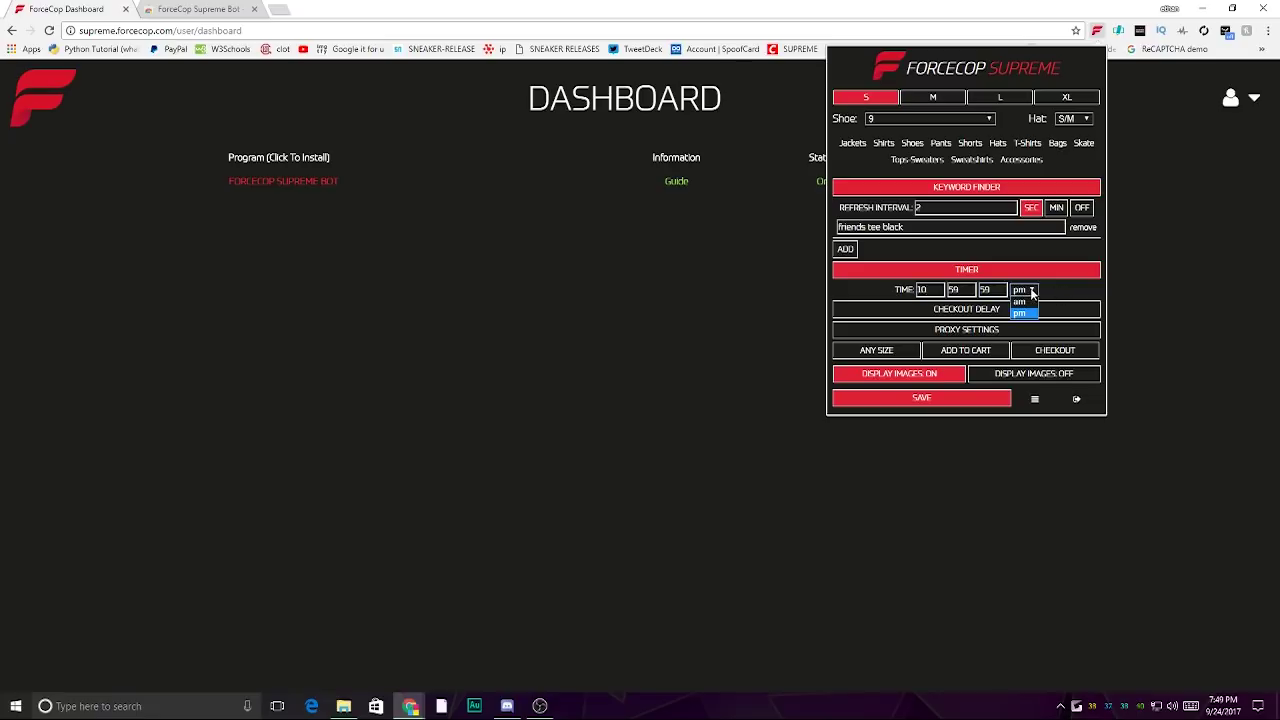
click(1018, 302)
click(1080, 227)
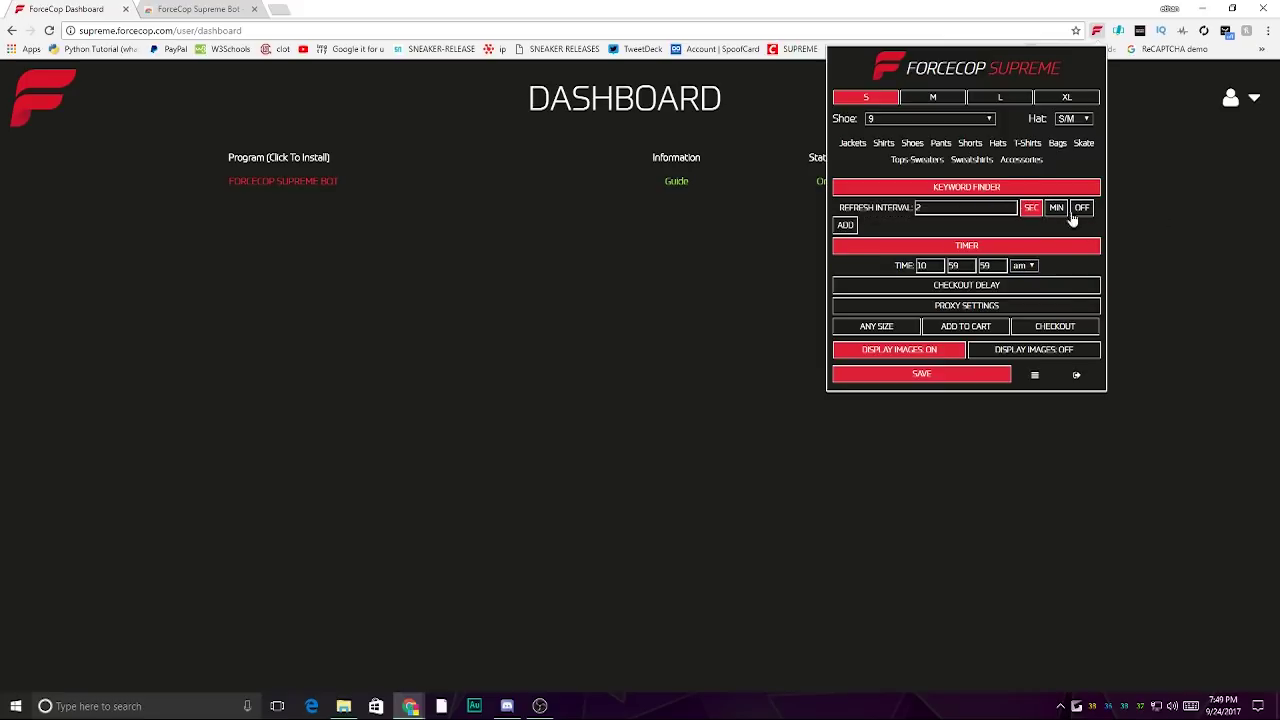
click(1001, 186)
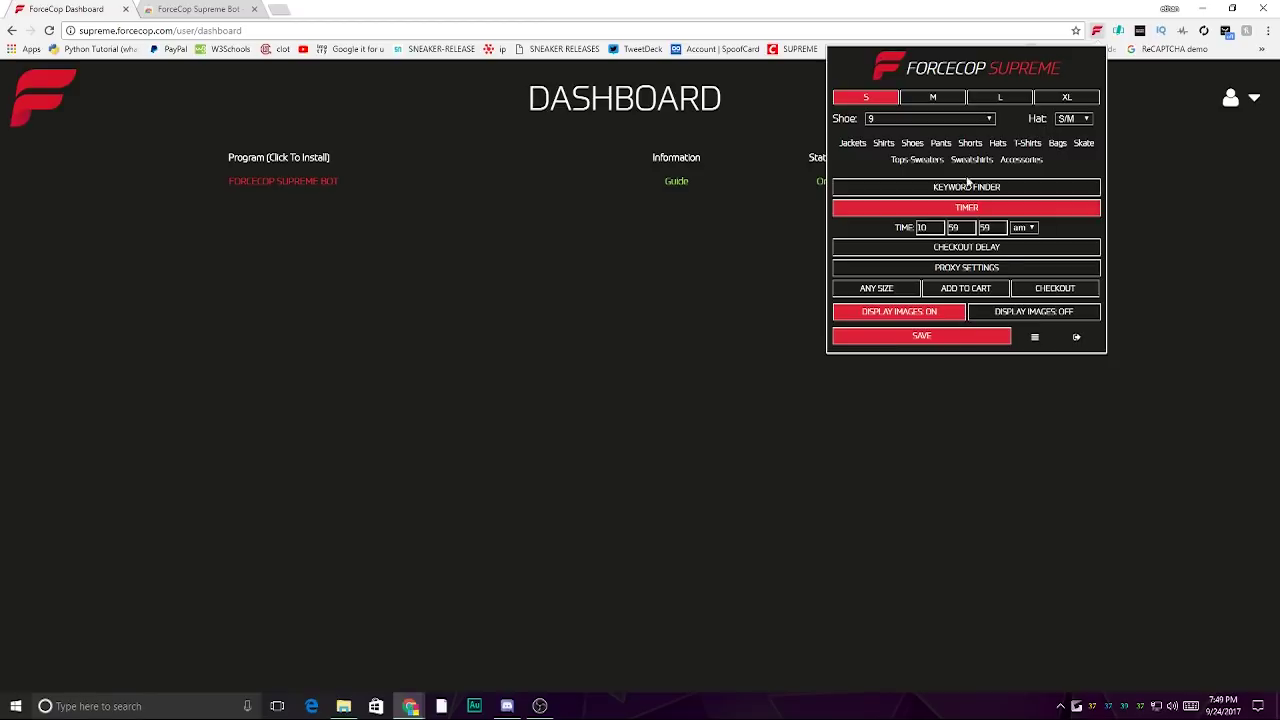
- Turn on the checkout delay at 3 seconds
click(1012, 247)
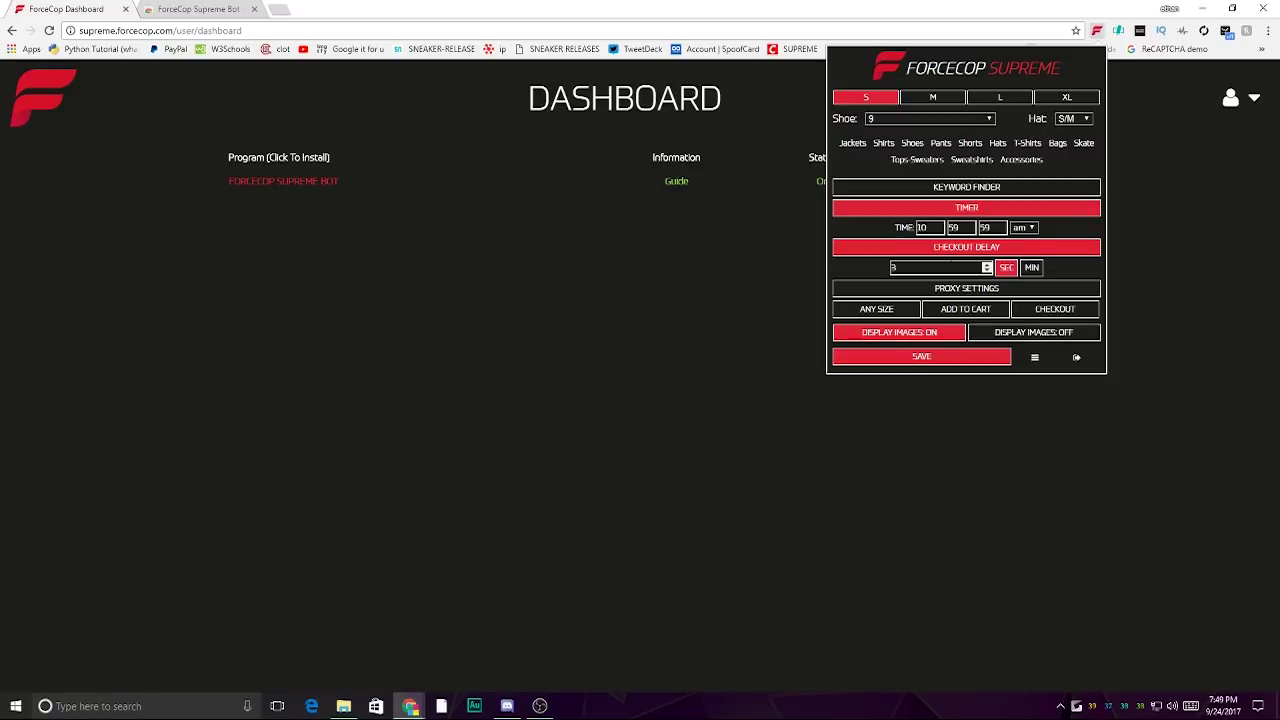
click(900, 268)
double_click(889, 265)
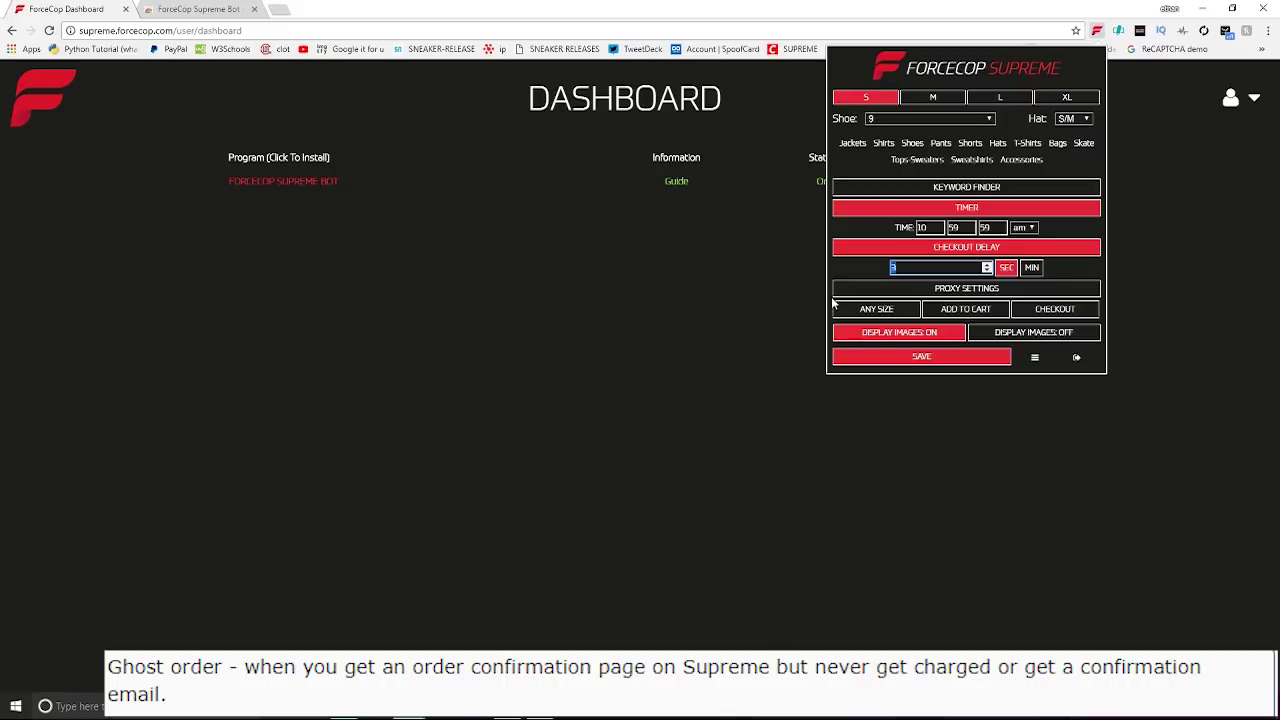
- Enable proxy settings and open the proxy selection
click(932, 288)
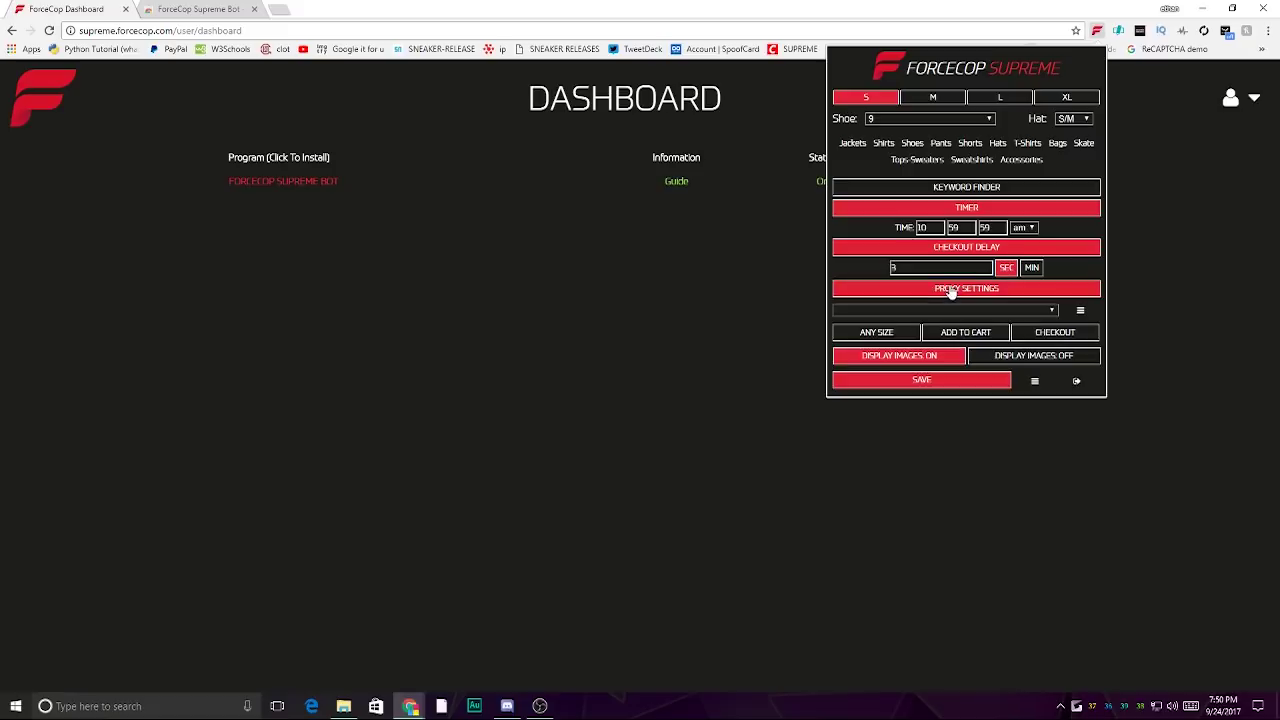
click(1010, 306)
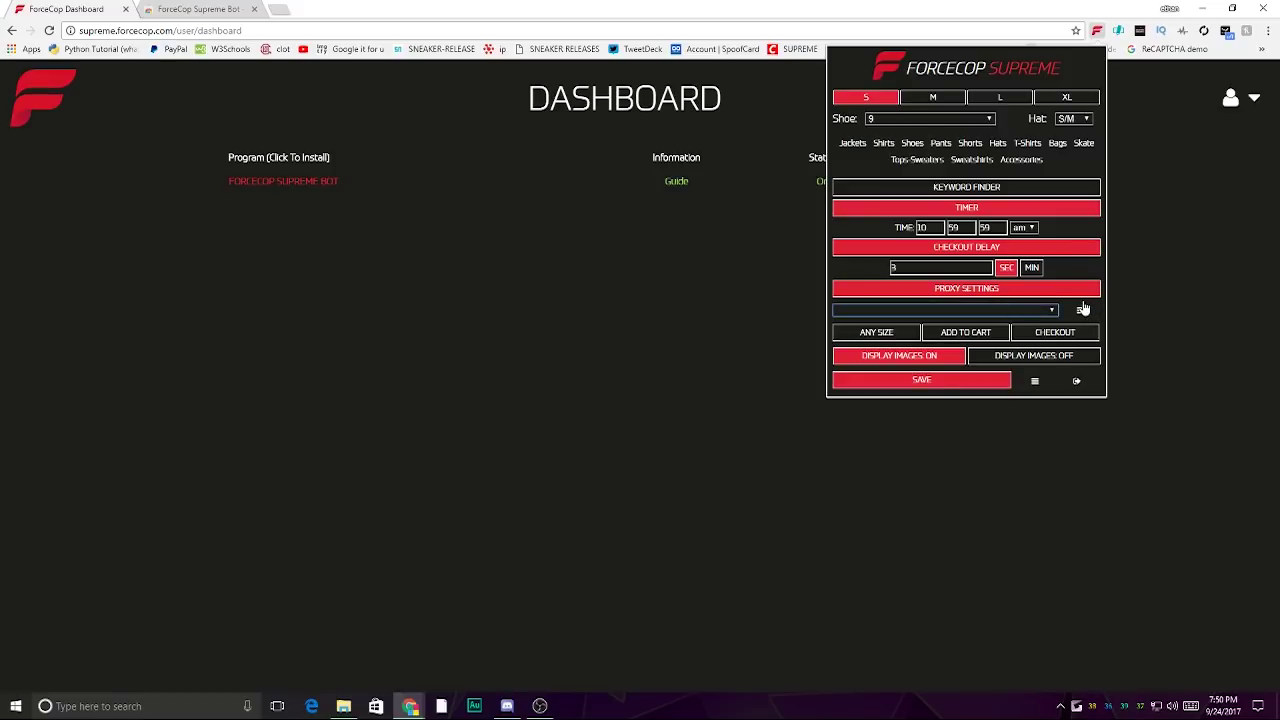
click(1022, 335)
- Turn proxy settings off and leave any-size buying off
click(1005, 291)
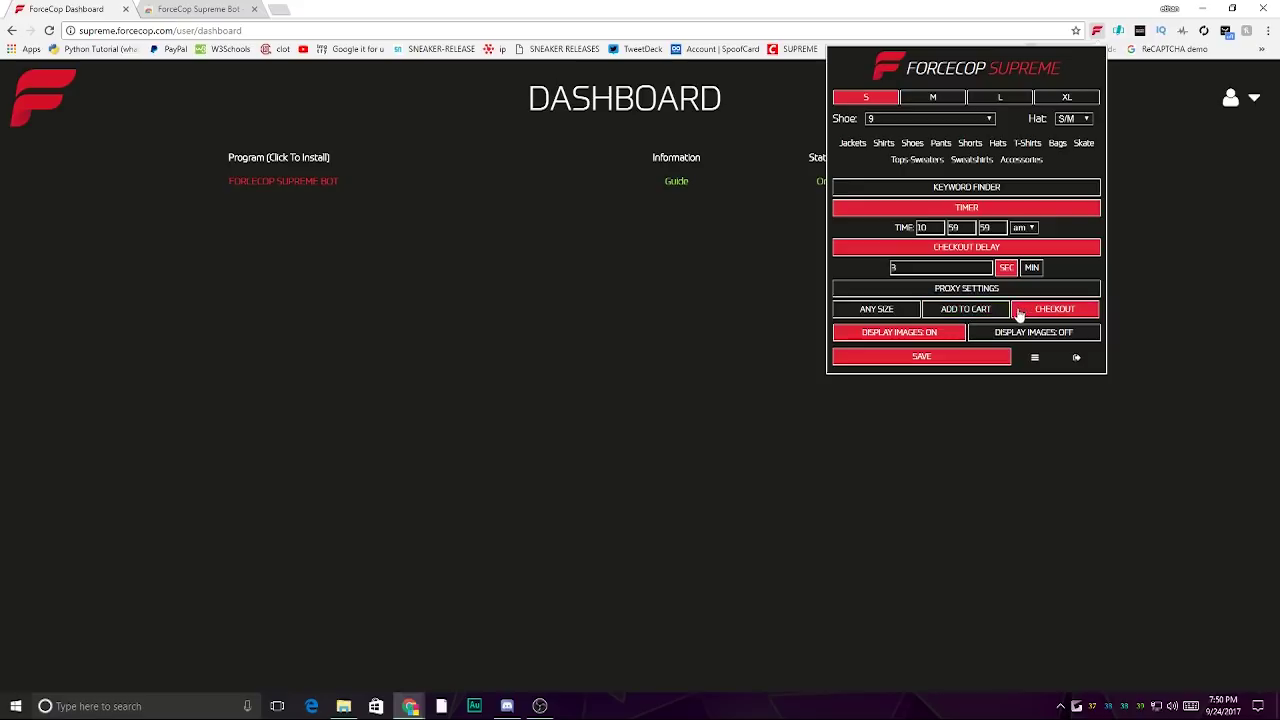
click(905, 310)
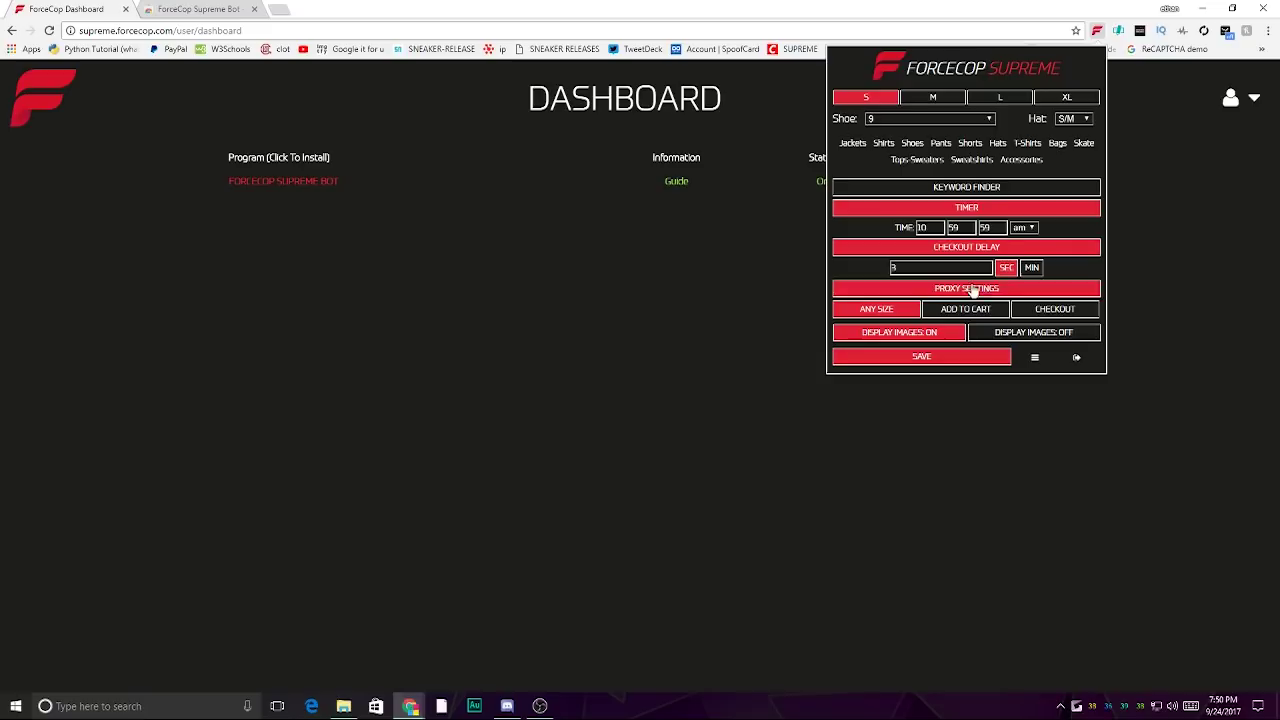
click(907, 311)
- Enable automatic add to cart and checkout, and turn product images off
click(988, 310)
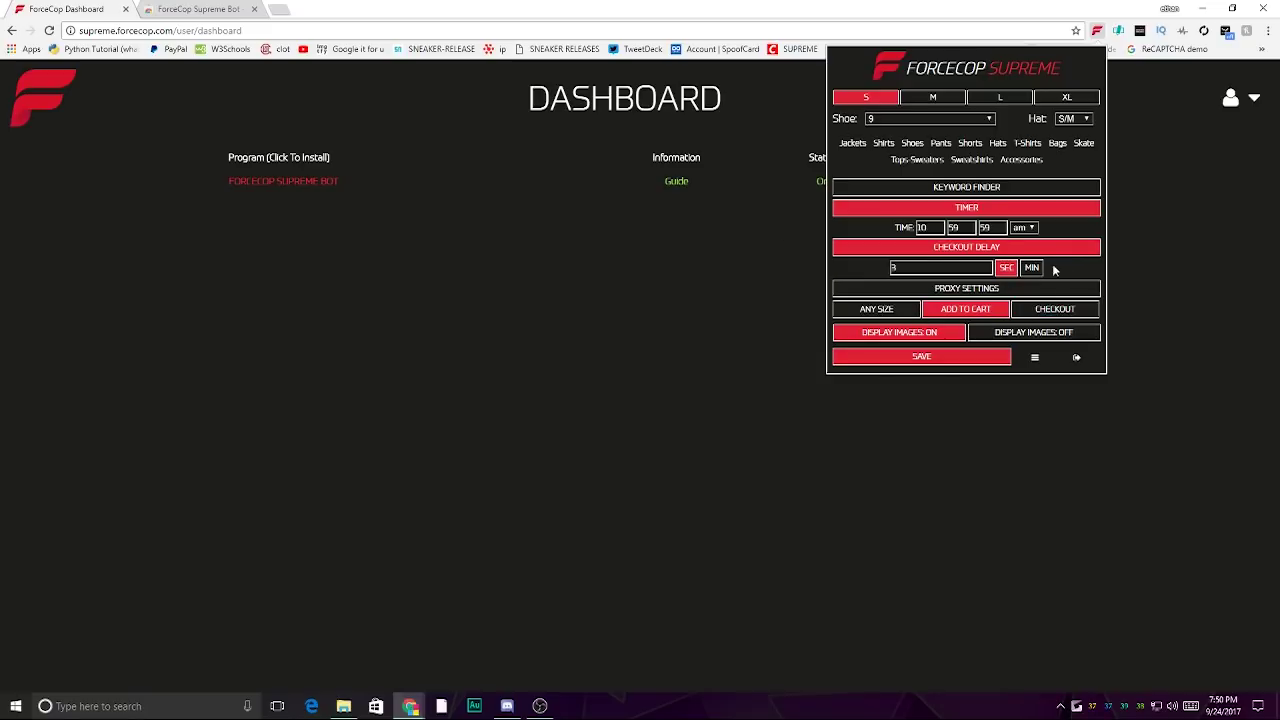
click(1058, 309)
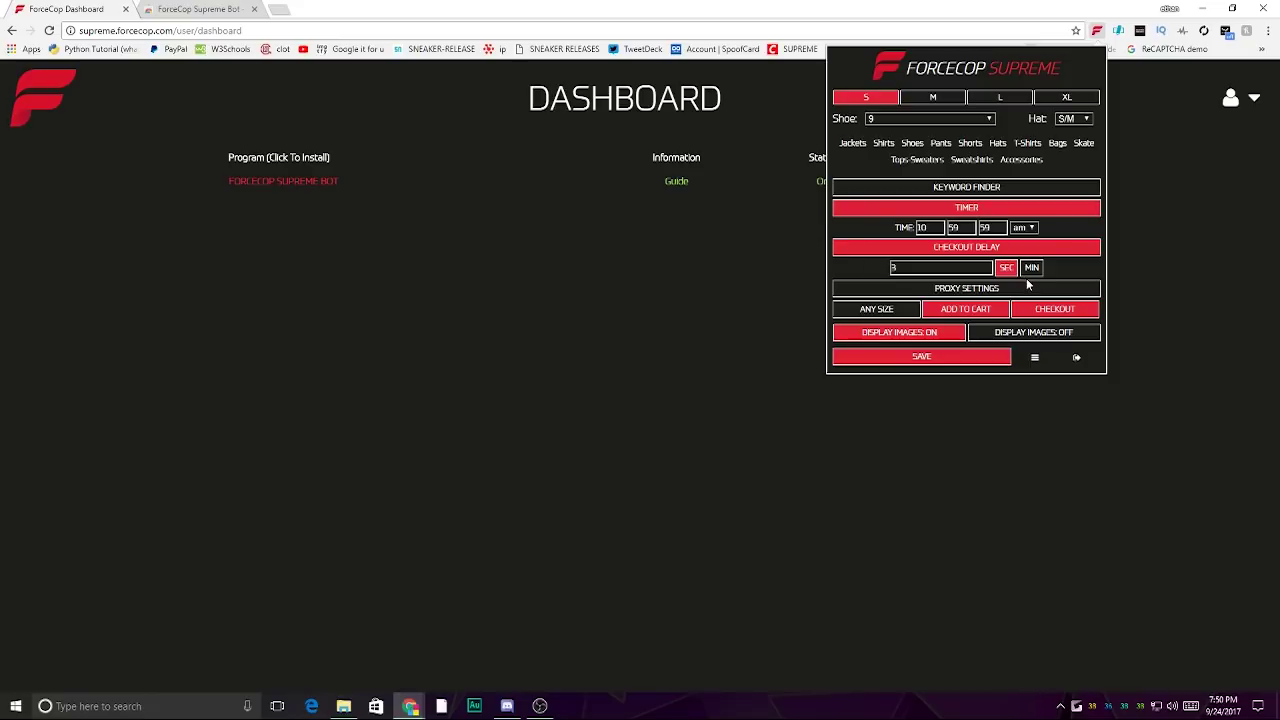
click(1017, 334)
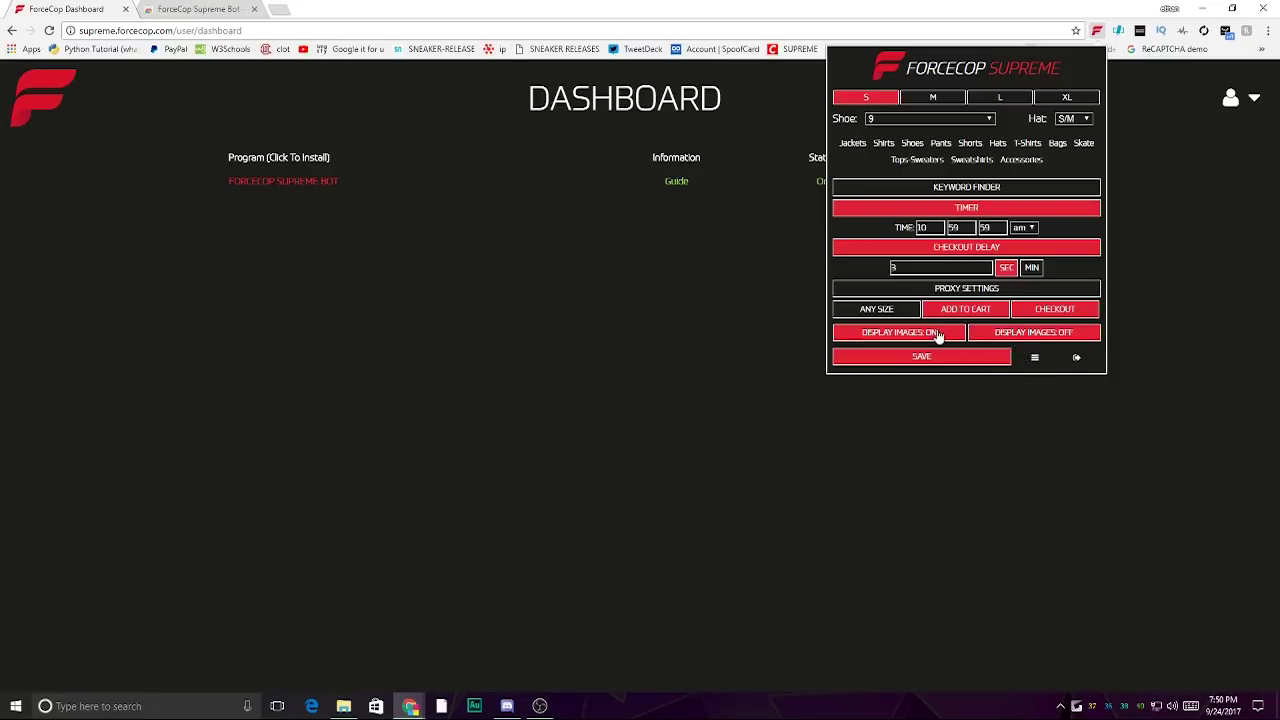
click(934, 335)
click(1080, 330)
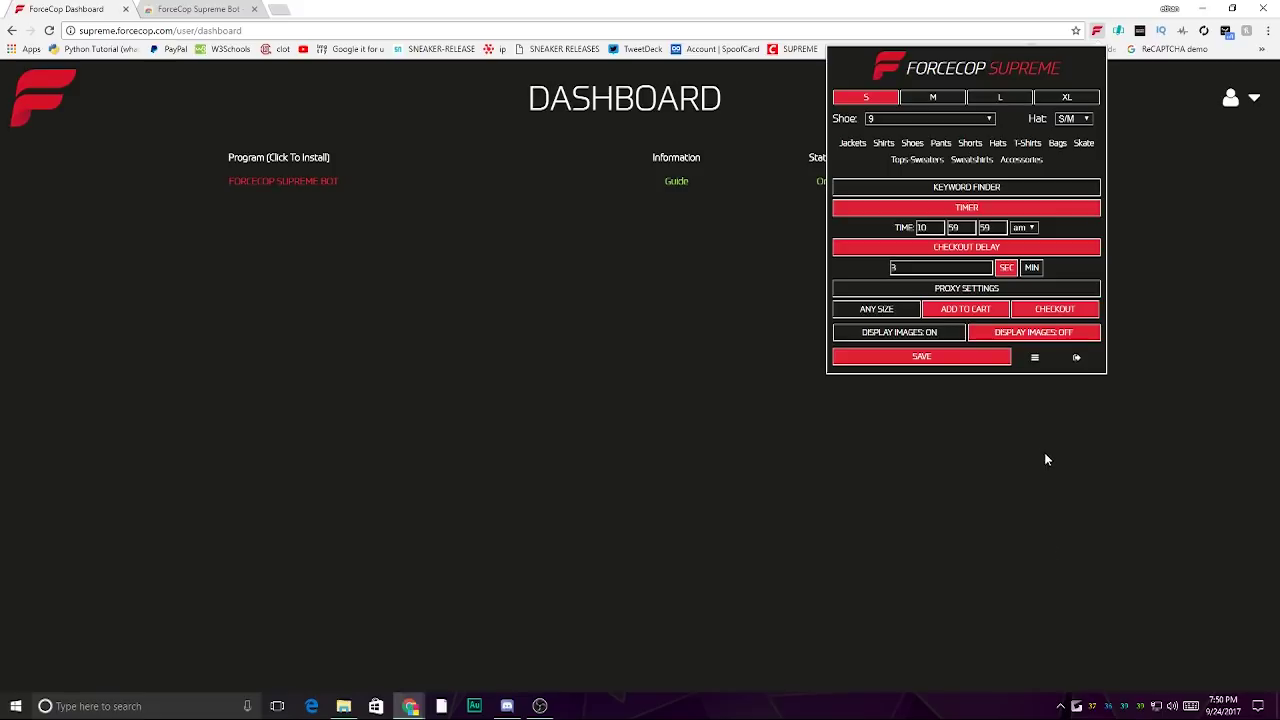
- Save the bot settings, then switch product images back on and save again
click(960, 357)
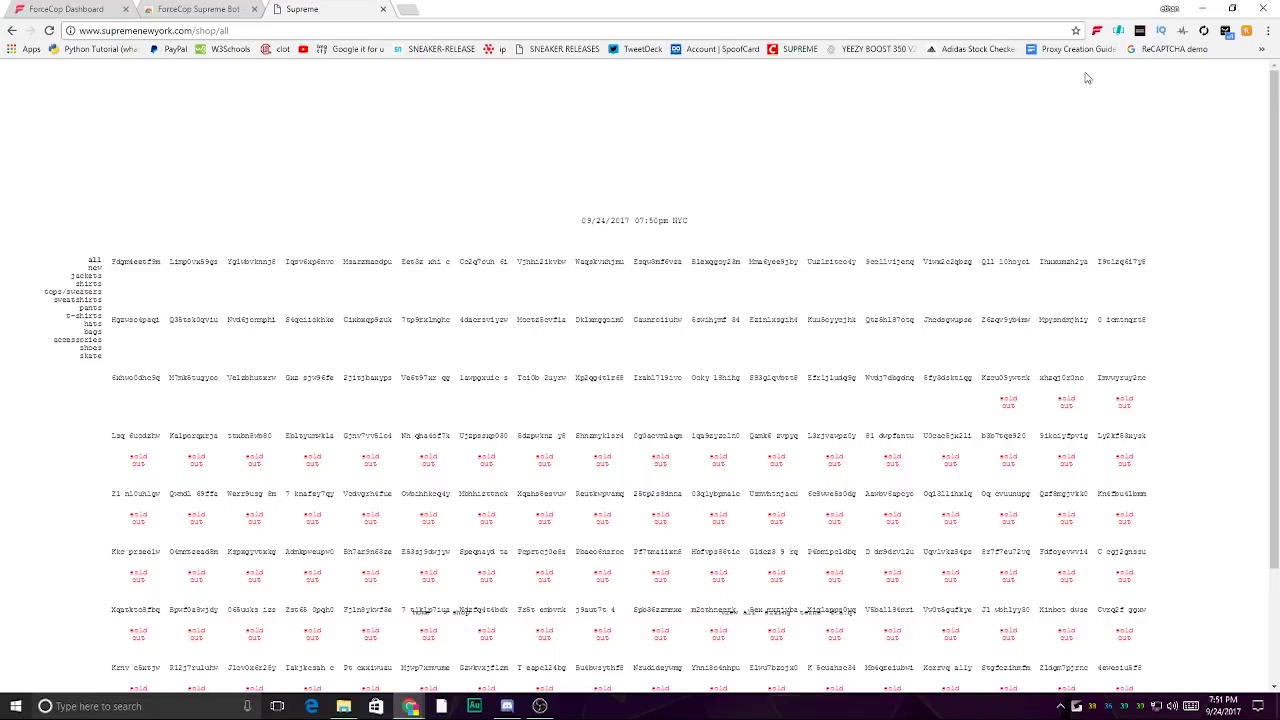
click(1097, 31)
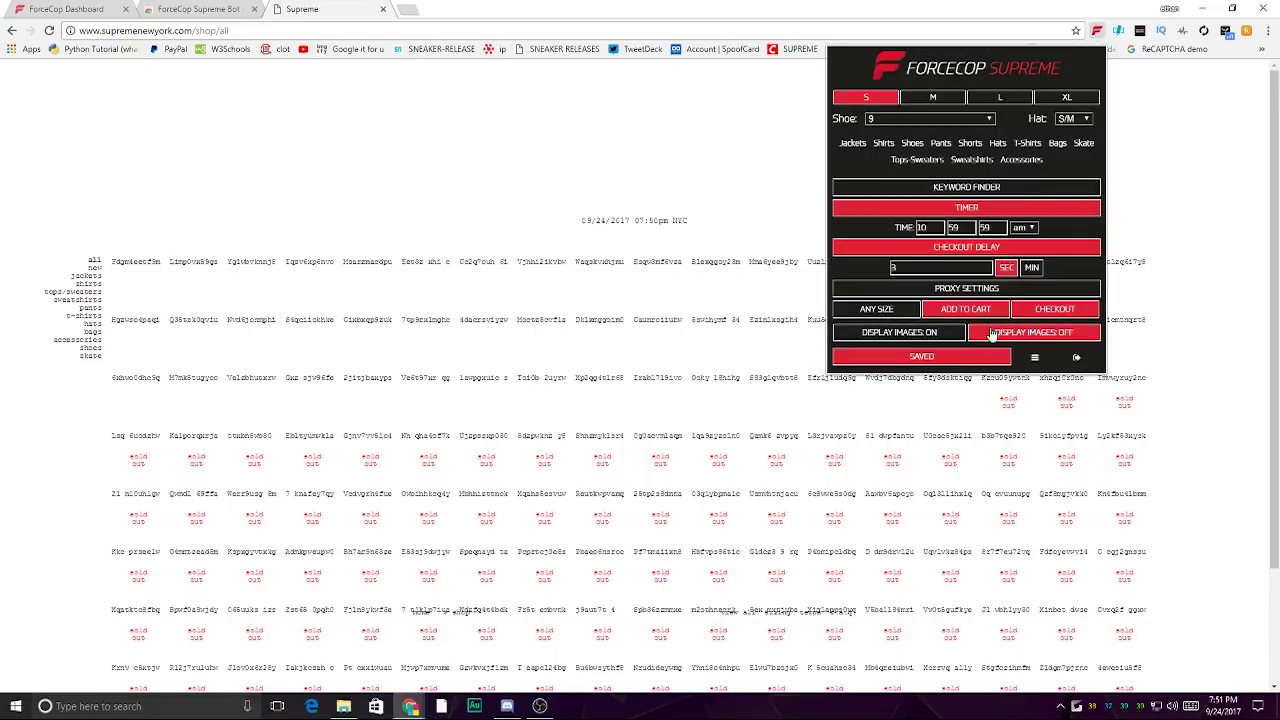
click(948, 334)
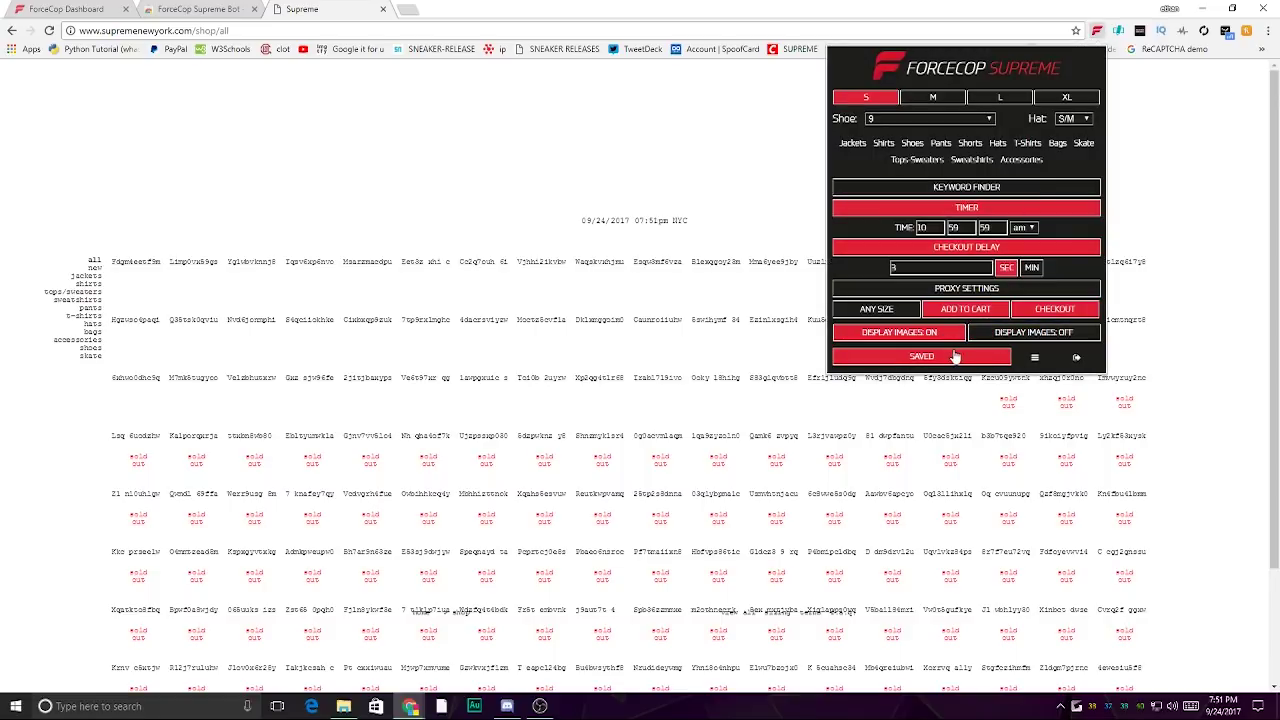
click(955, 357)
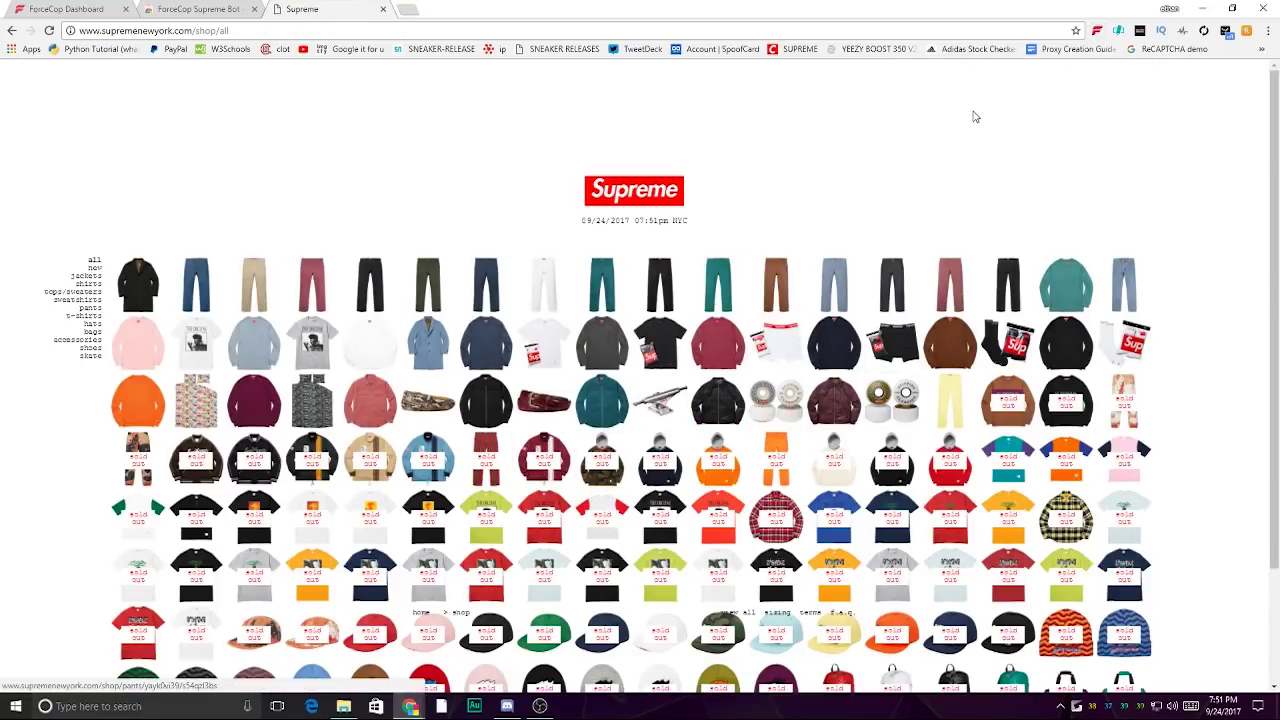
click(1097, 32)
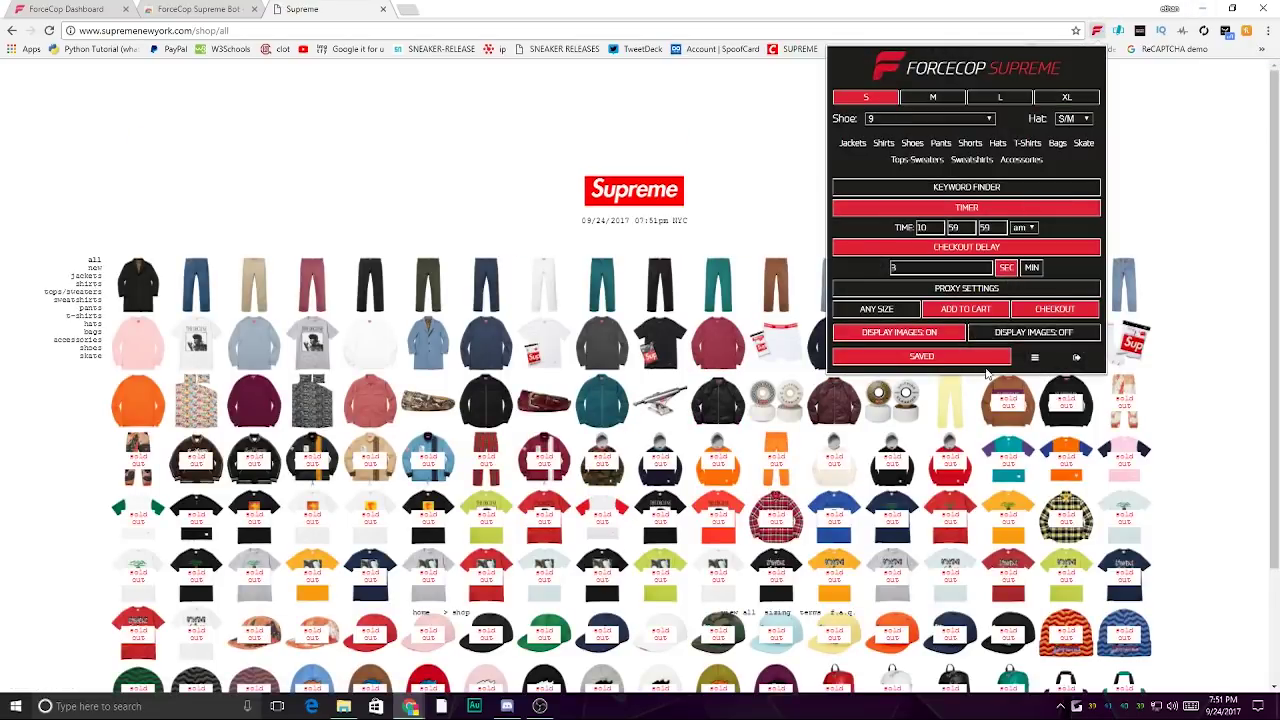
- Fill in the buyer's name, e-mail, phone, street address, zip code and city, with state FL
click(1034, 358)
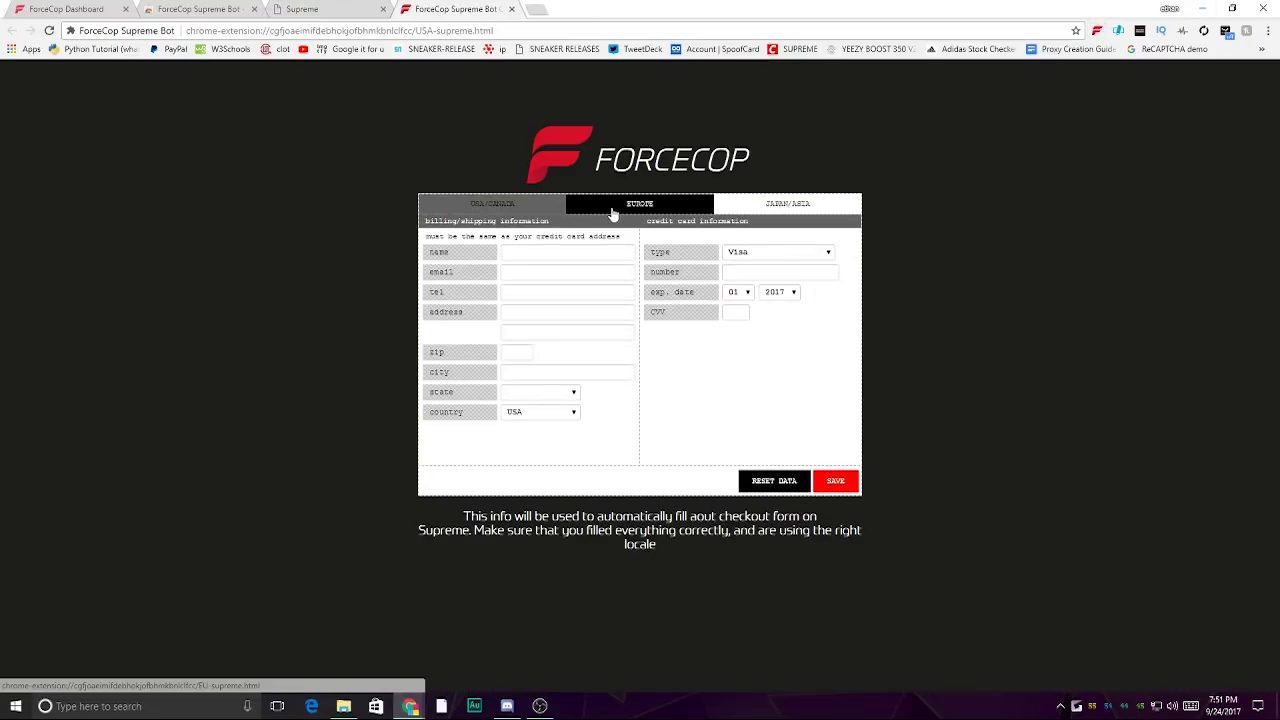
click(553, 252)
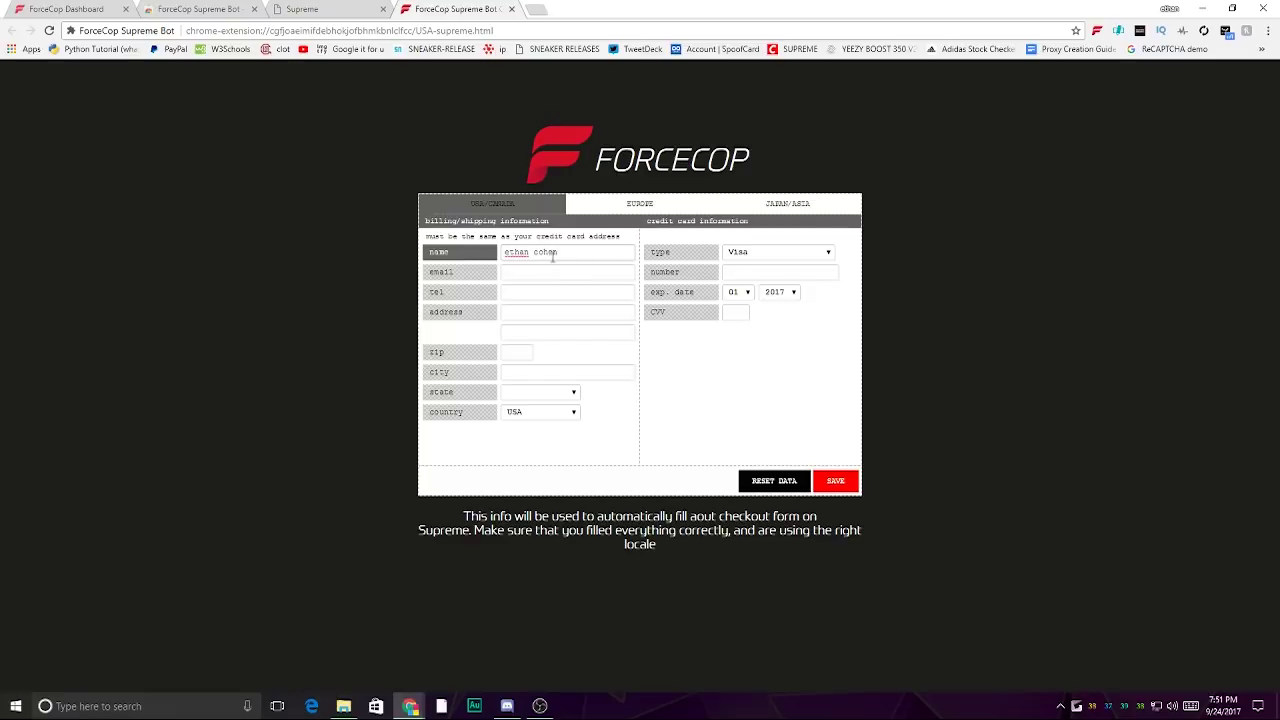
click(556, 273)
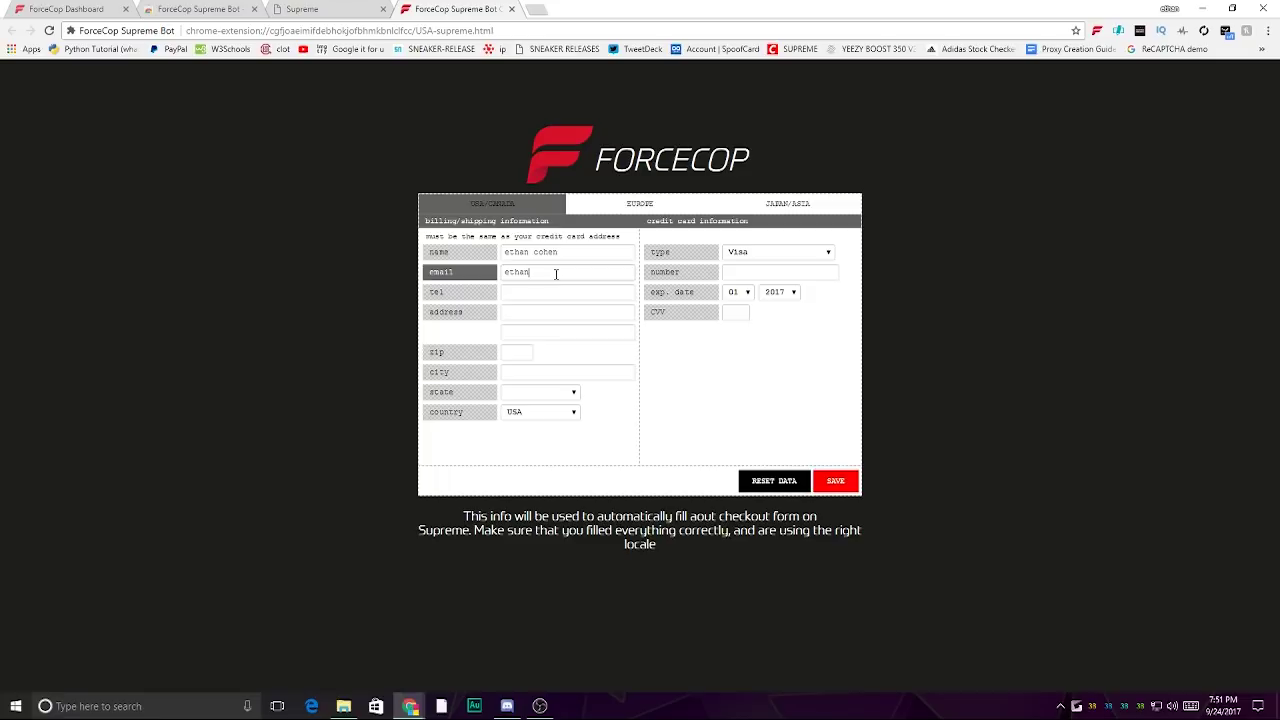
click(564, 290)
text(1111111111)
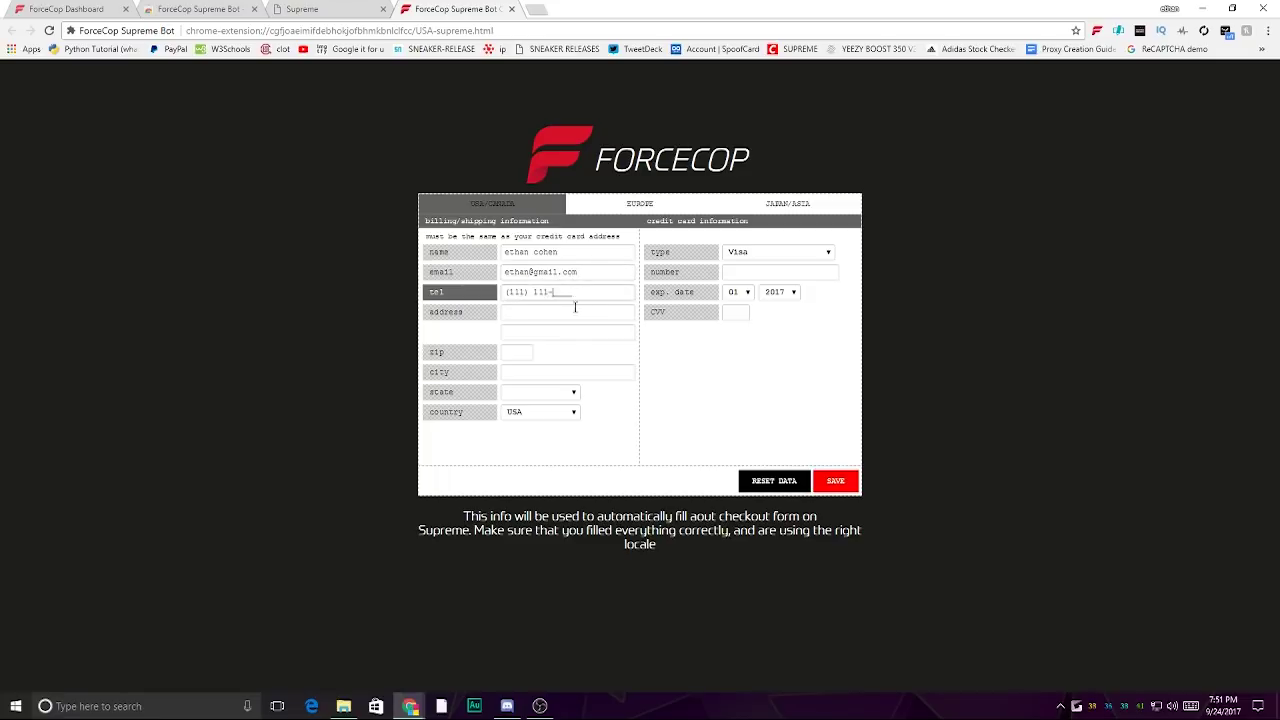
click(573, 317)
text(111 lincoln road)
click(515, 352)
text(11111)
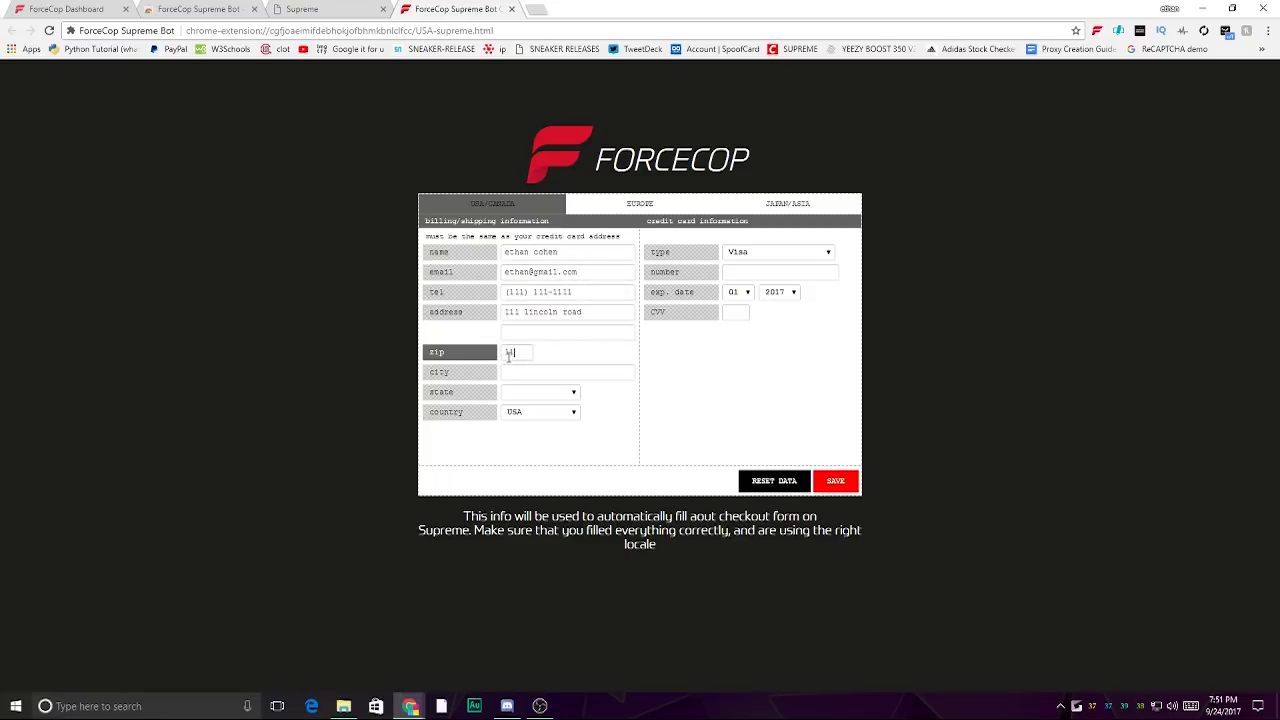
click(537, 371)
text(jacksonville)
click(534, 394)
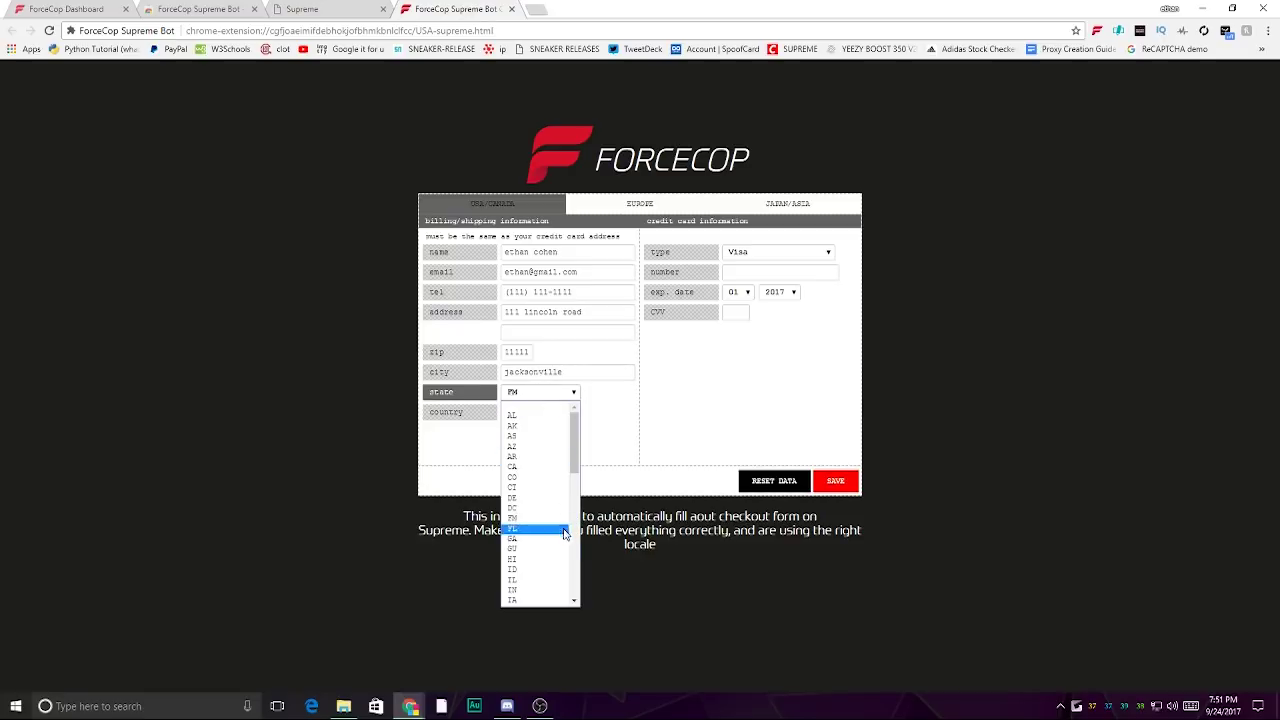
click(536, 532)
- Enter the card number and CVV, and save the billing details
click(770, 272)
text(1111111111111111)
click(736, 312)
text(111)
click(828, 482)
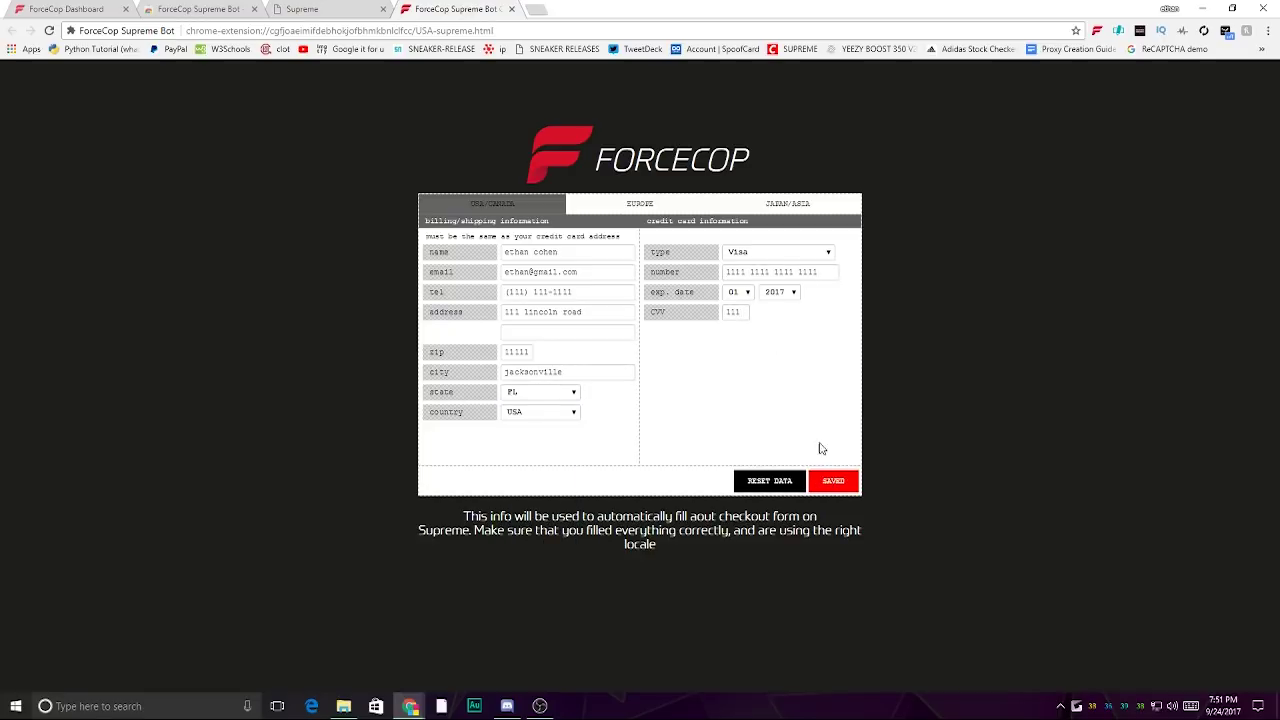
- Close the extra tabs and edit the timer to hour 7 with 20 seconds
click(512, 9)
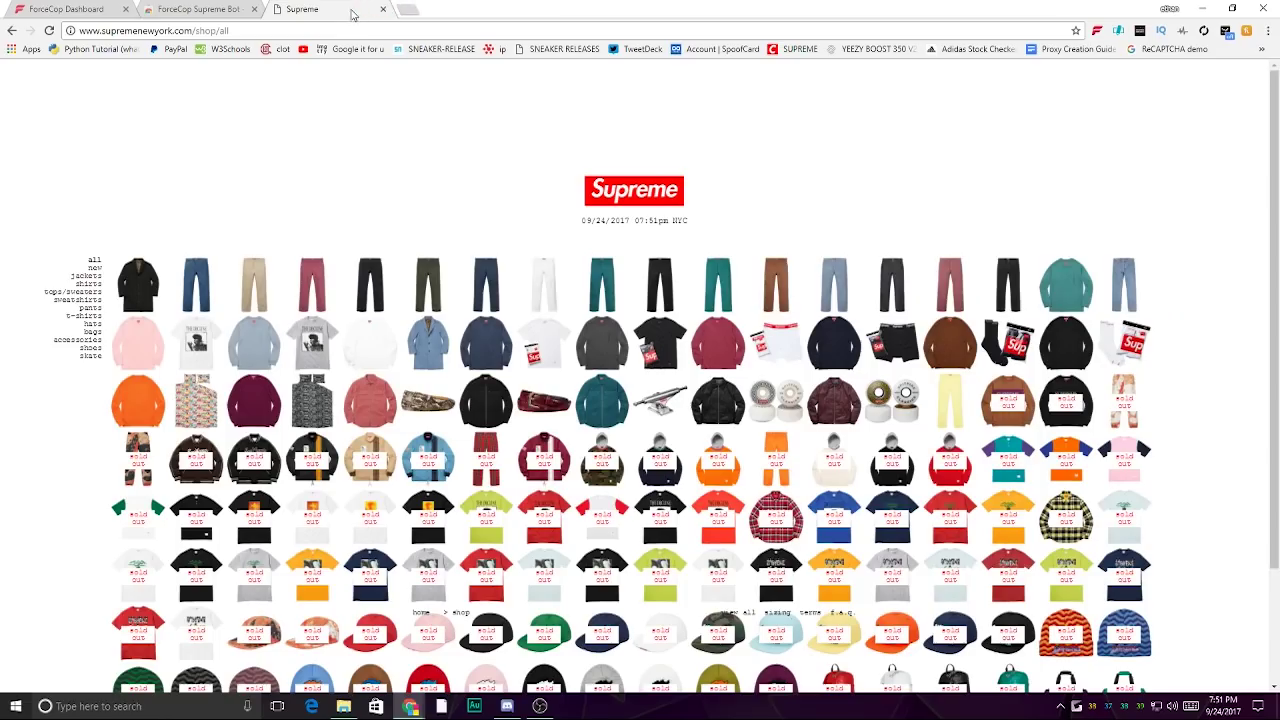
click(383, 9)
click(1097, 31)
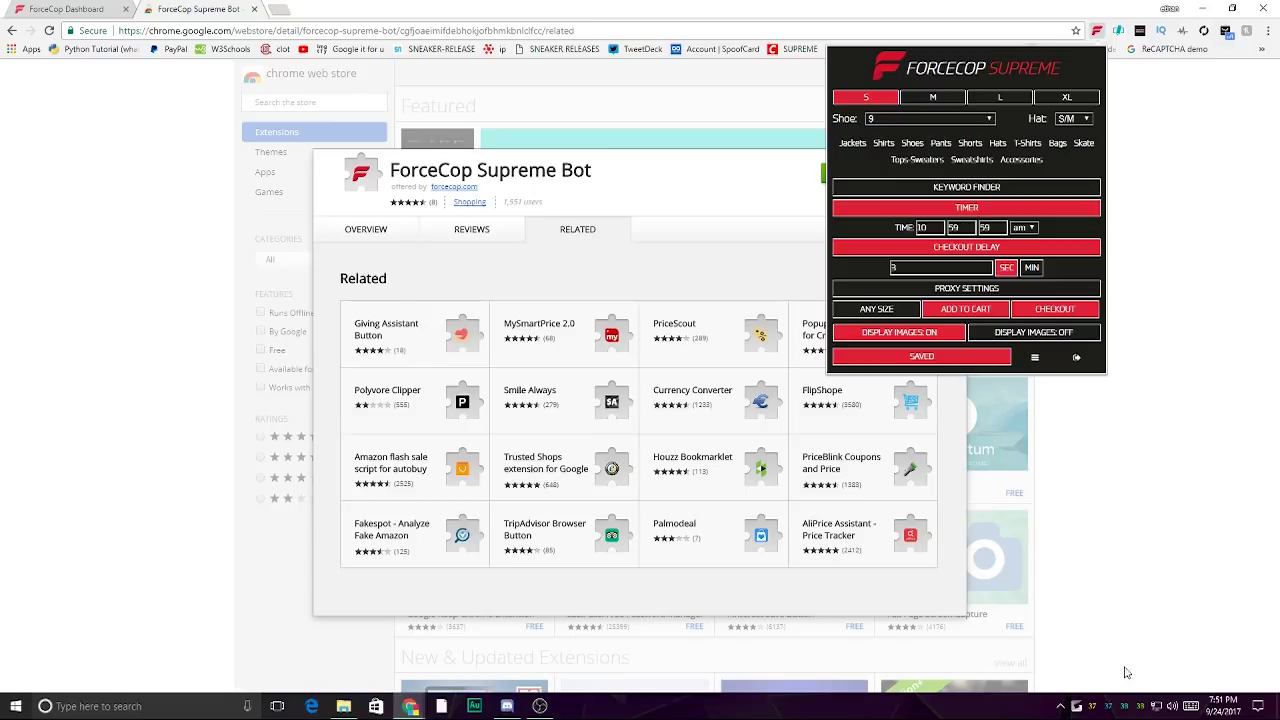
drag(930, 228, 875, 227)
text(7)
click(962, 228)
double_click(988, 228)
key(BackSpace)
text(20)
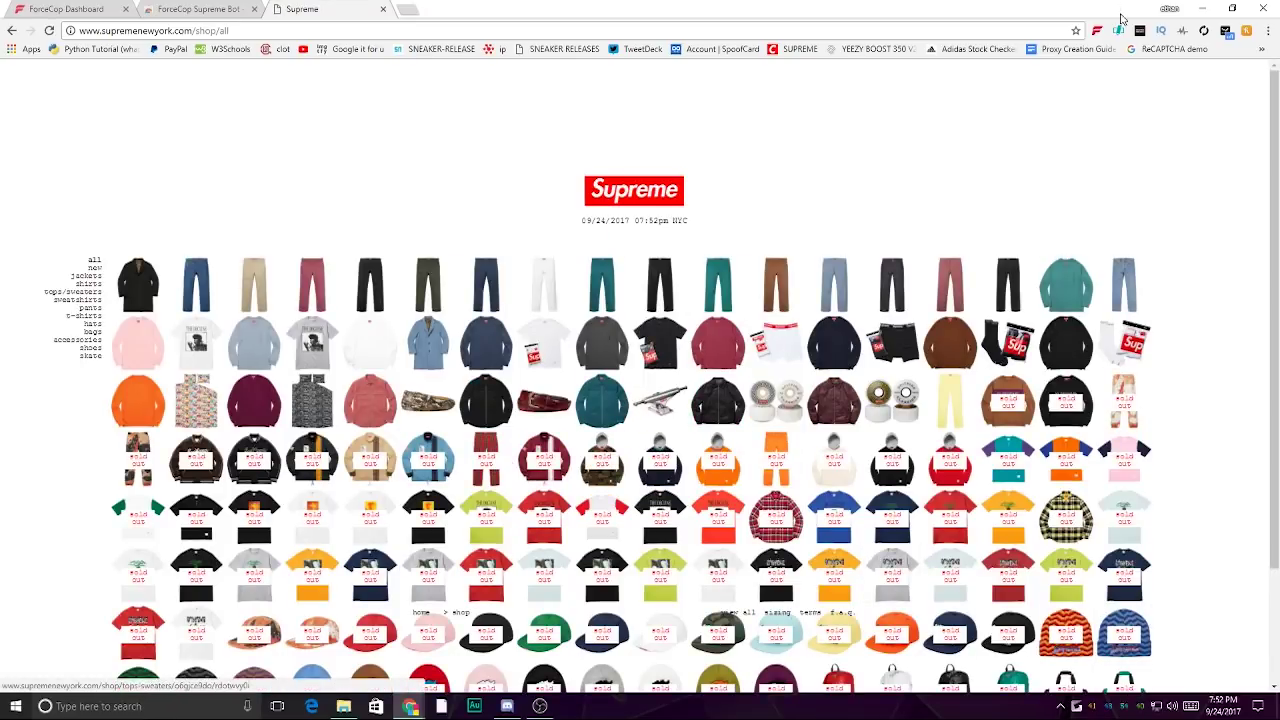
- Switch the ForceCop timer off
click(1097, 31)
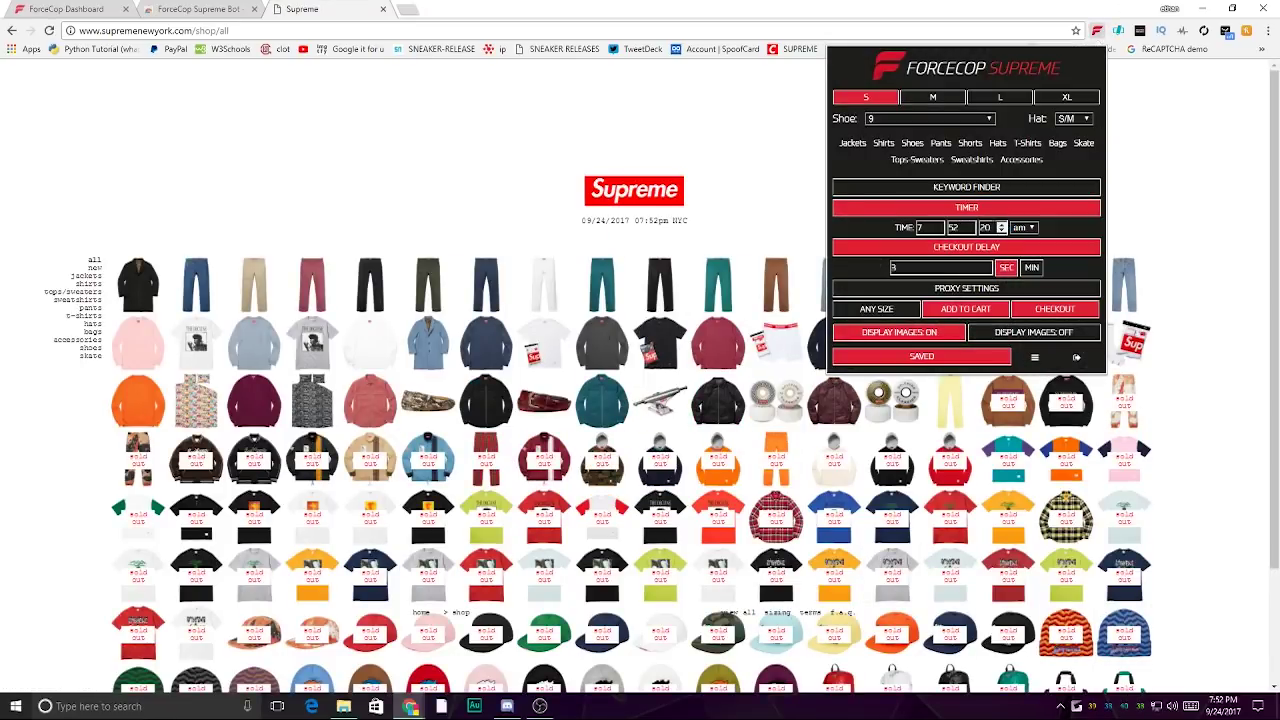
double_click(985, 228)
click(906, 358)
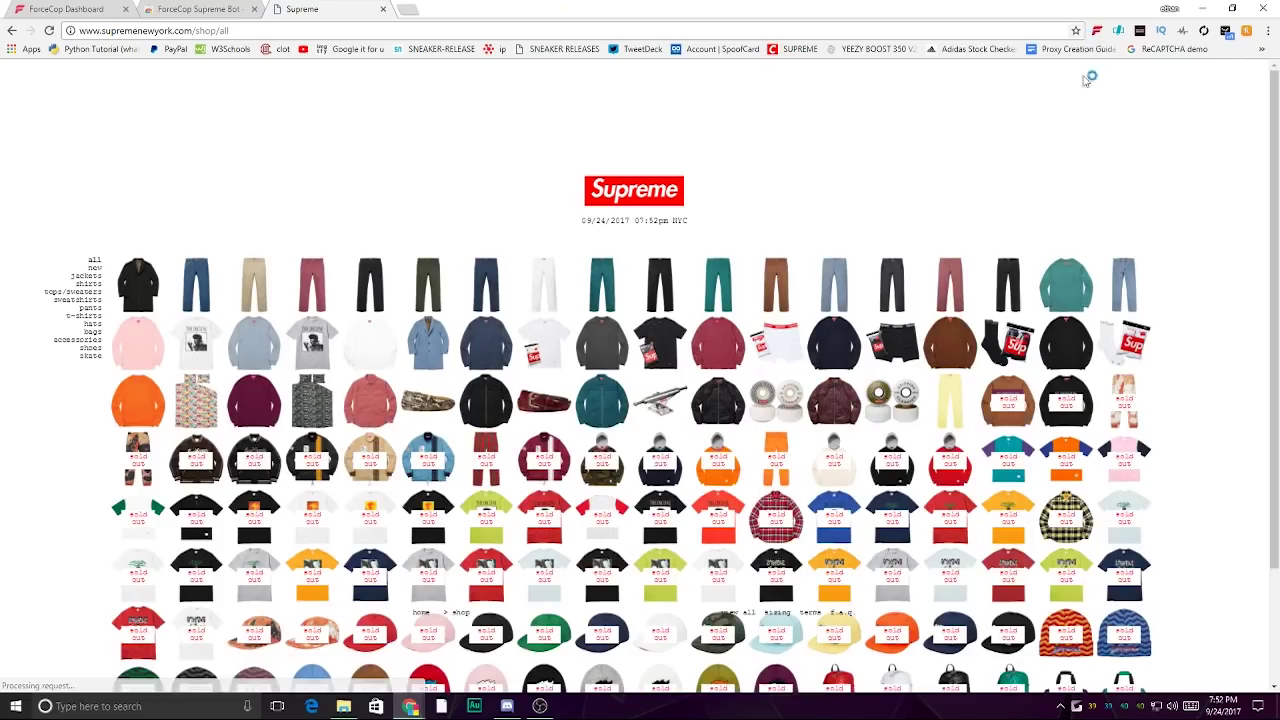
click(1098, 31)
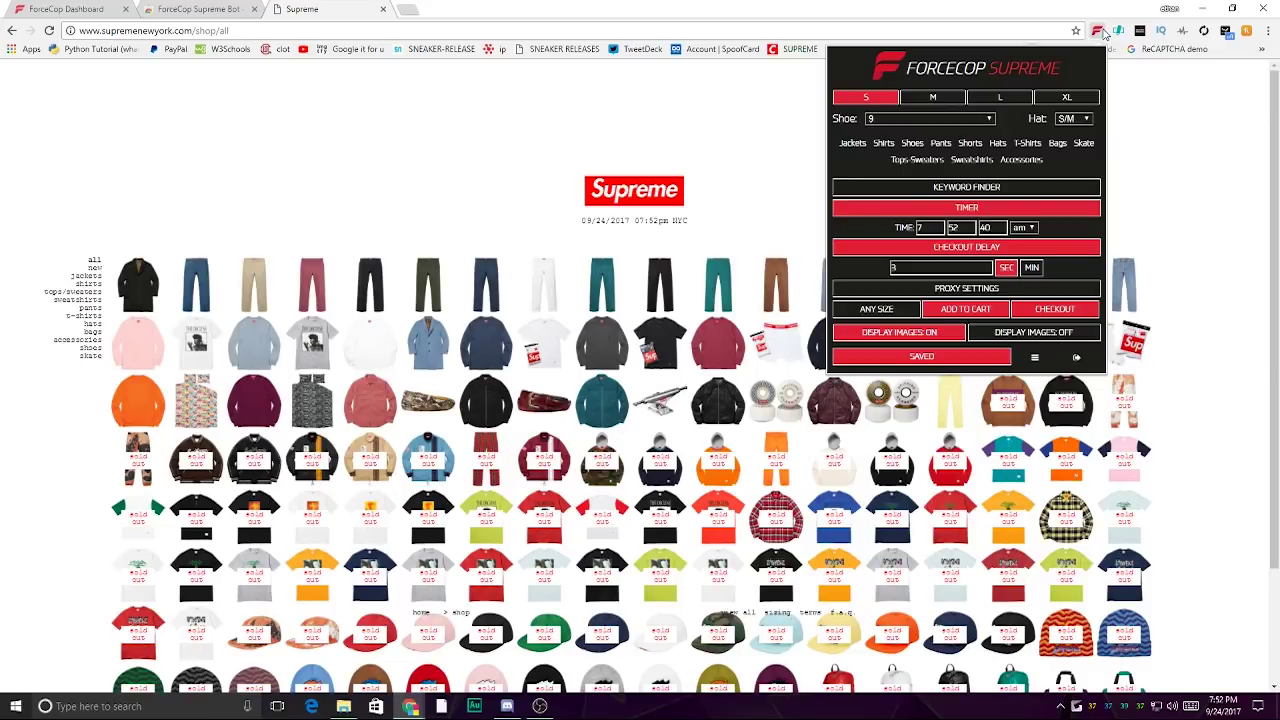
click(1020, 211)
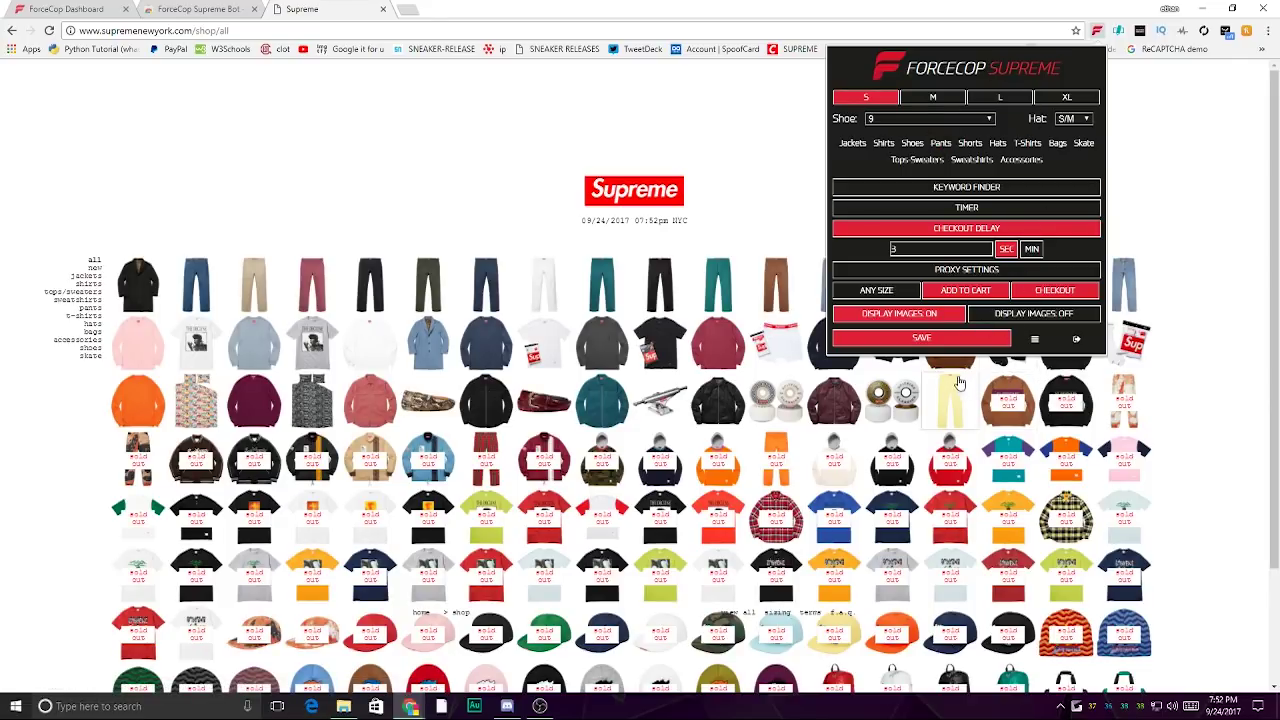
- Save the bot settings, then have ForceCop cart the white Overdyed L/S Top in any size and check out
click(945, 338)
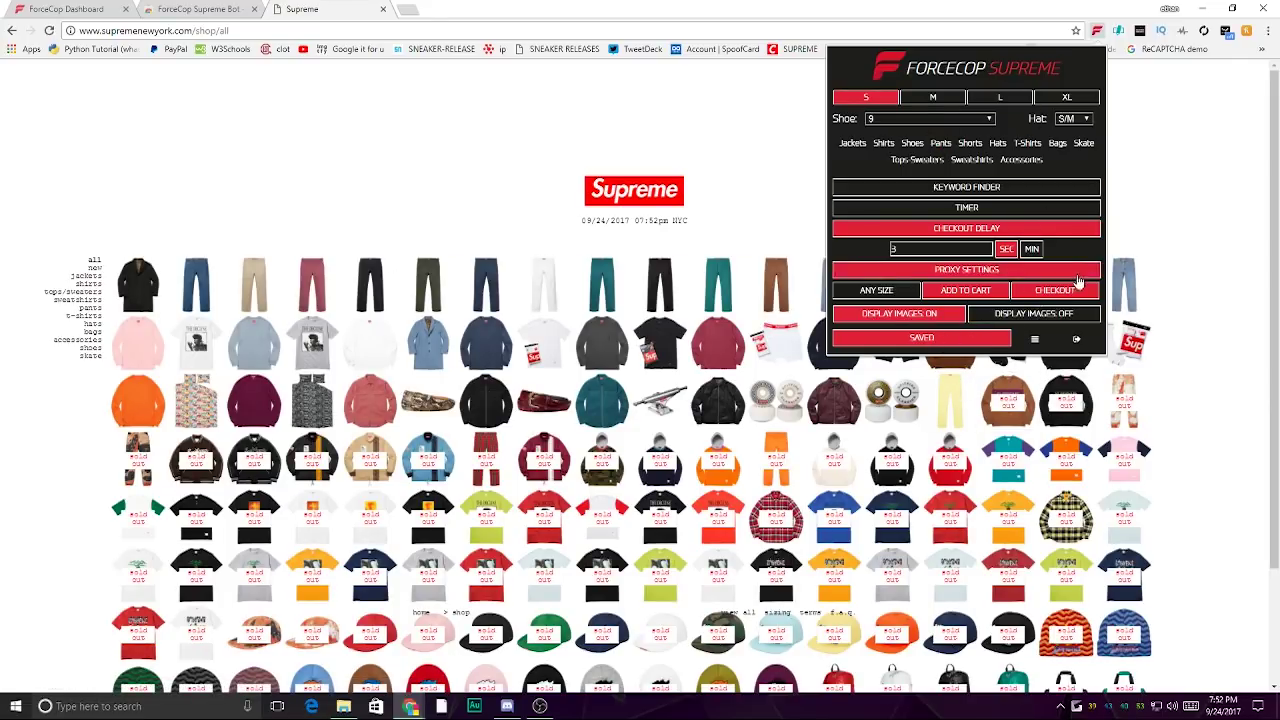
click(1248, 306)
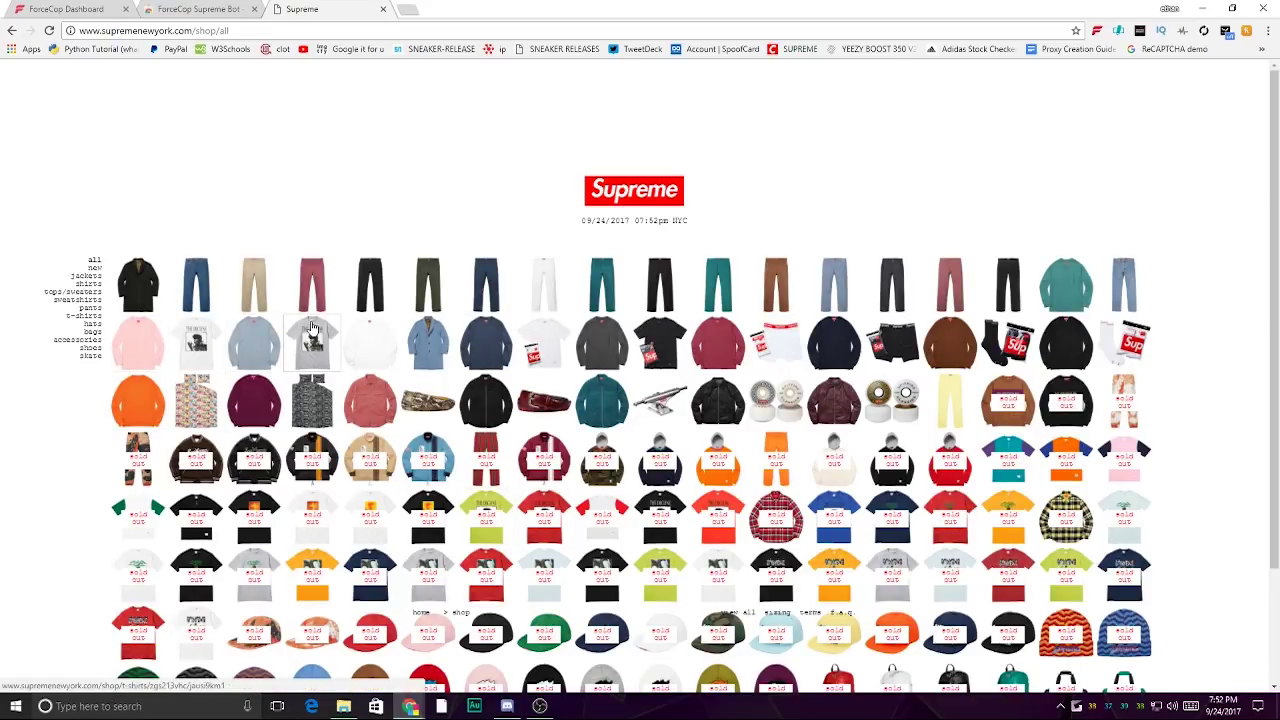
click(367, 337)
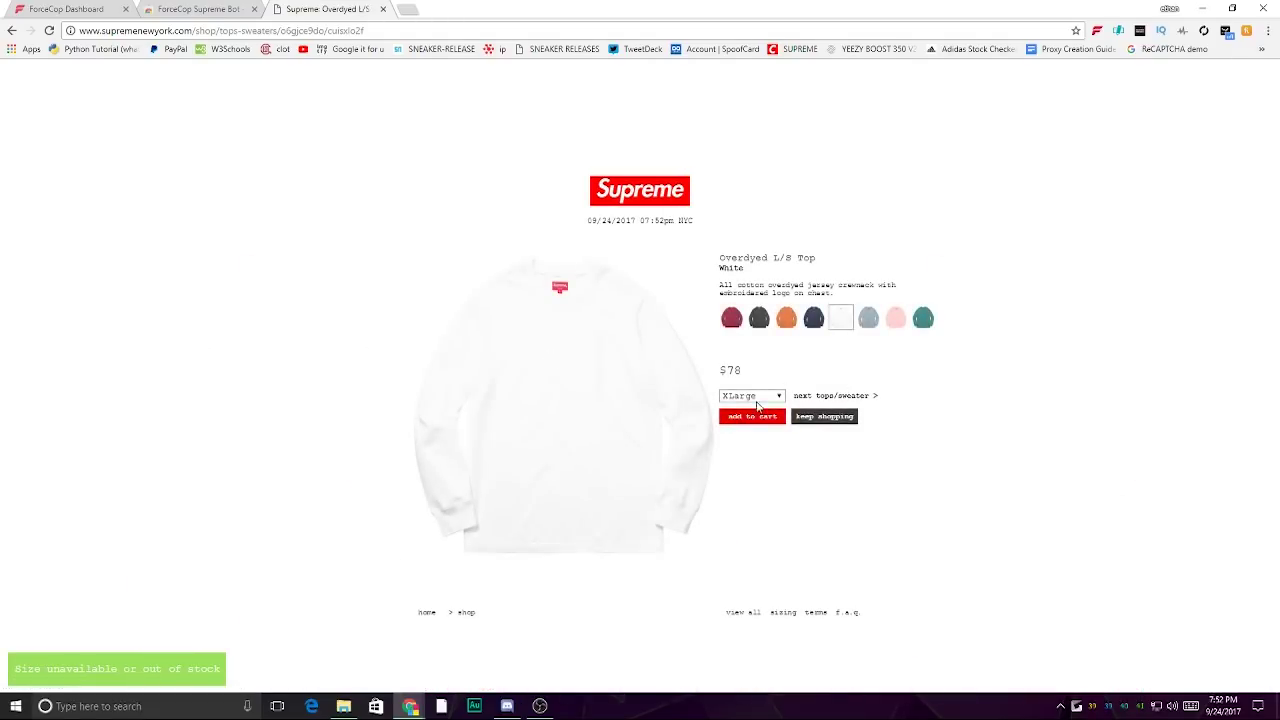
click(1097, 31)
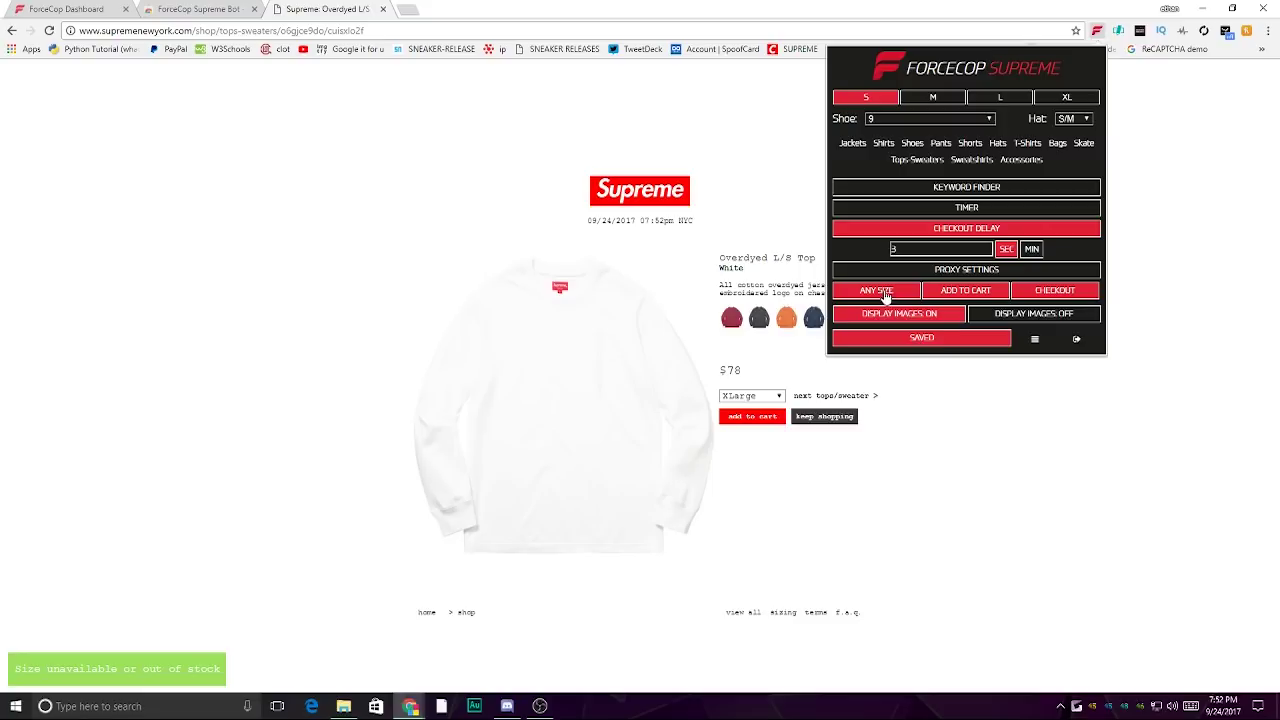
click(912, 340)
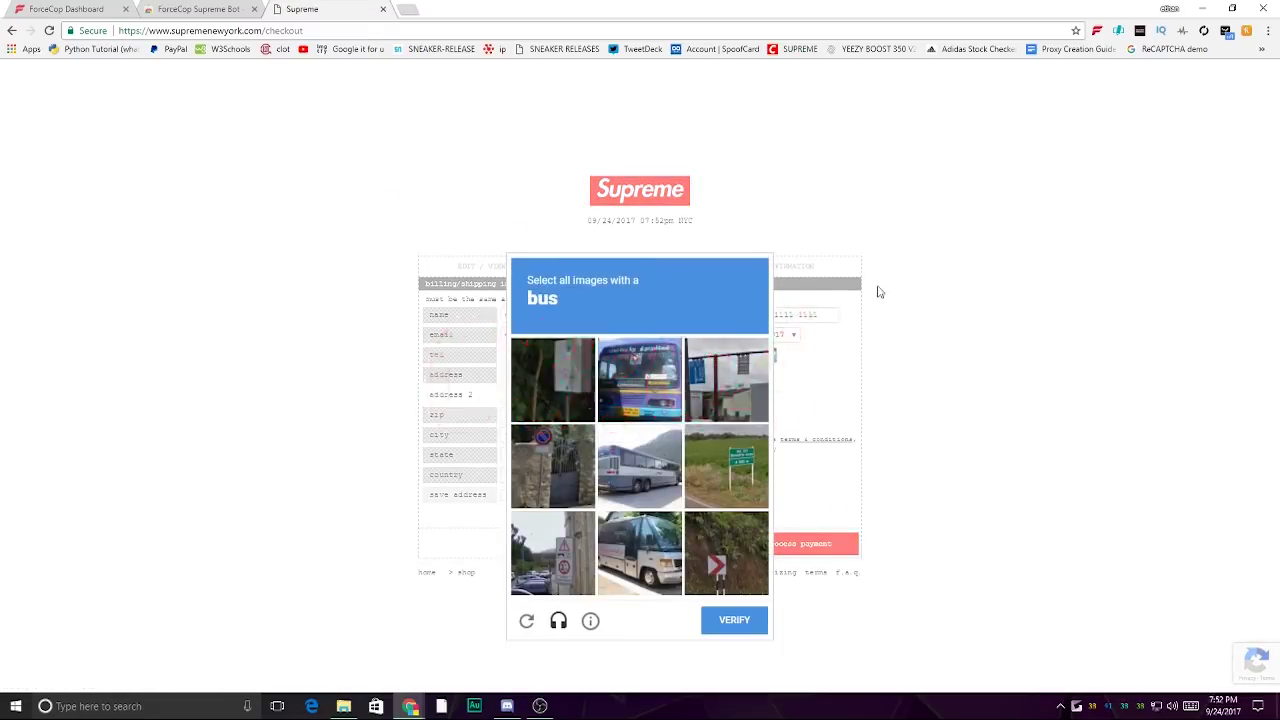
- Select the four bus images in the reCAPTCHA challenge and verify
click(665, 380)
click(640, 465)
click(636, 590)
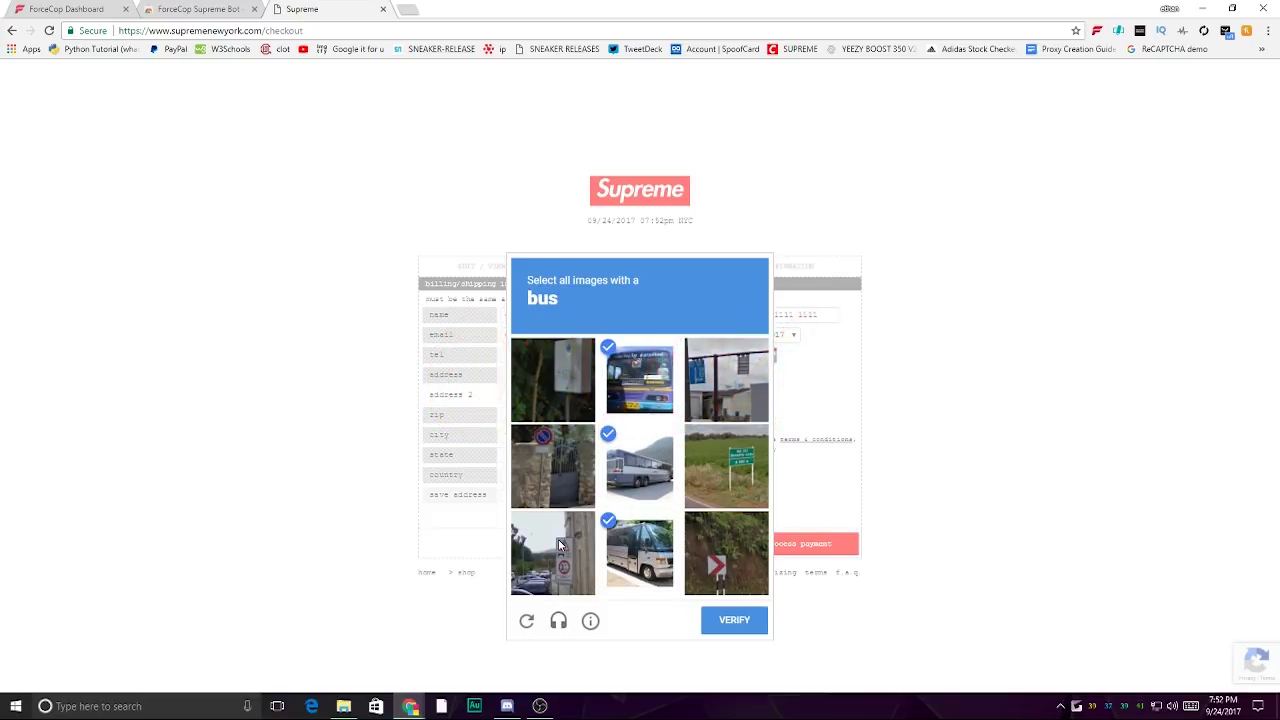
click(563, 546)
click(710, 624)
- Select the apartment building images, correcting one wrong pick, and verify
click(660, 372)
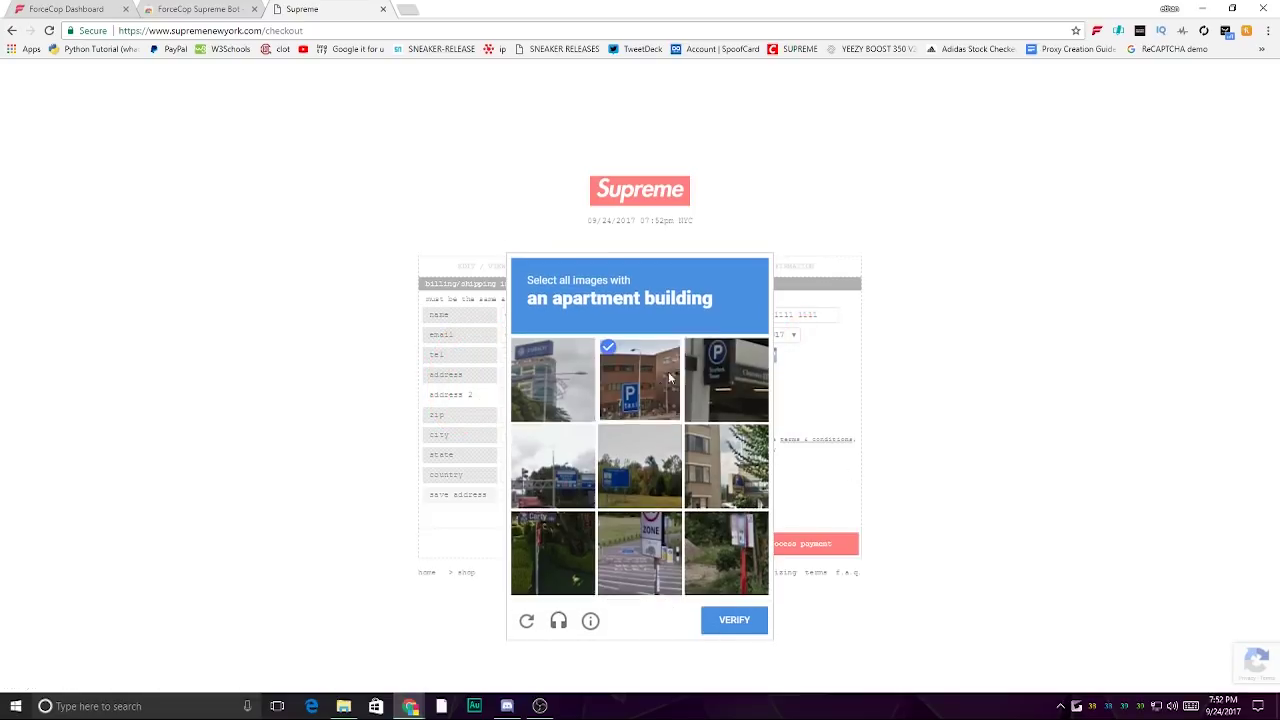
click(726, 380)
click(561, 386)
click(556, 372)
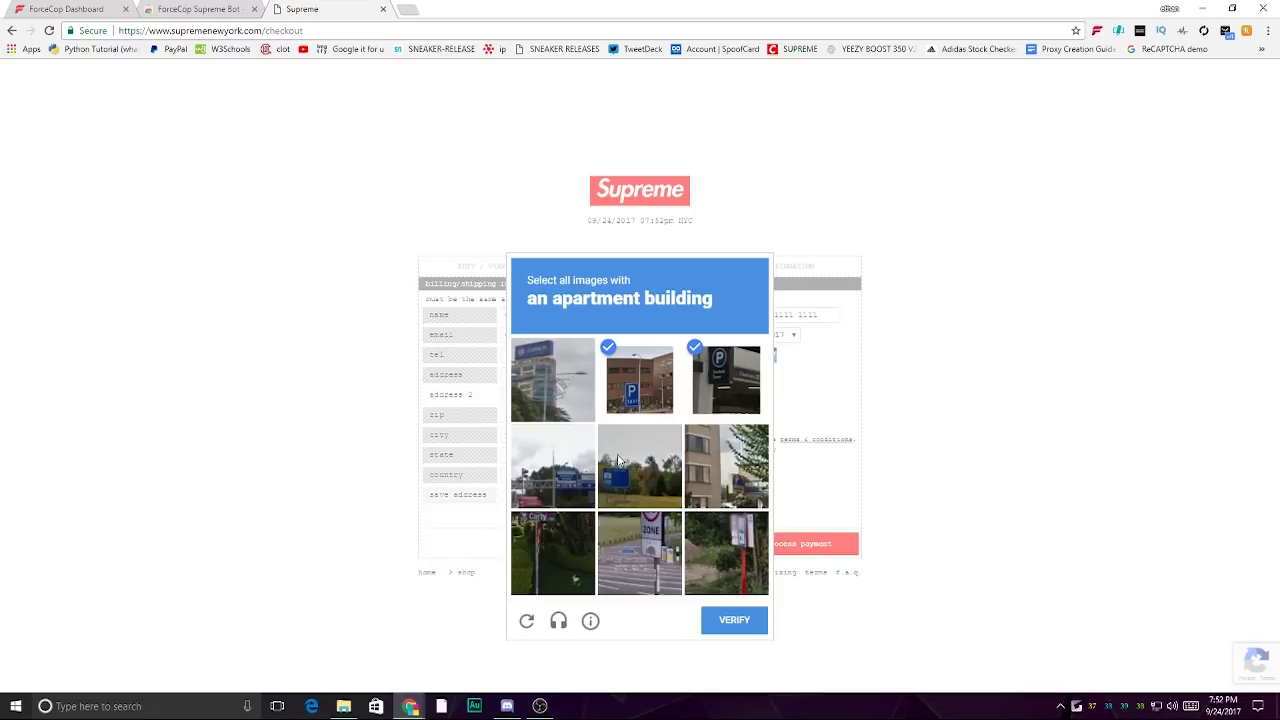
click(726, 467)
click(735, 624)
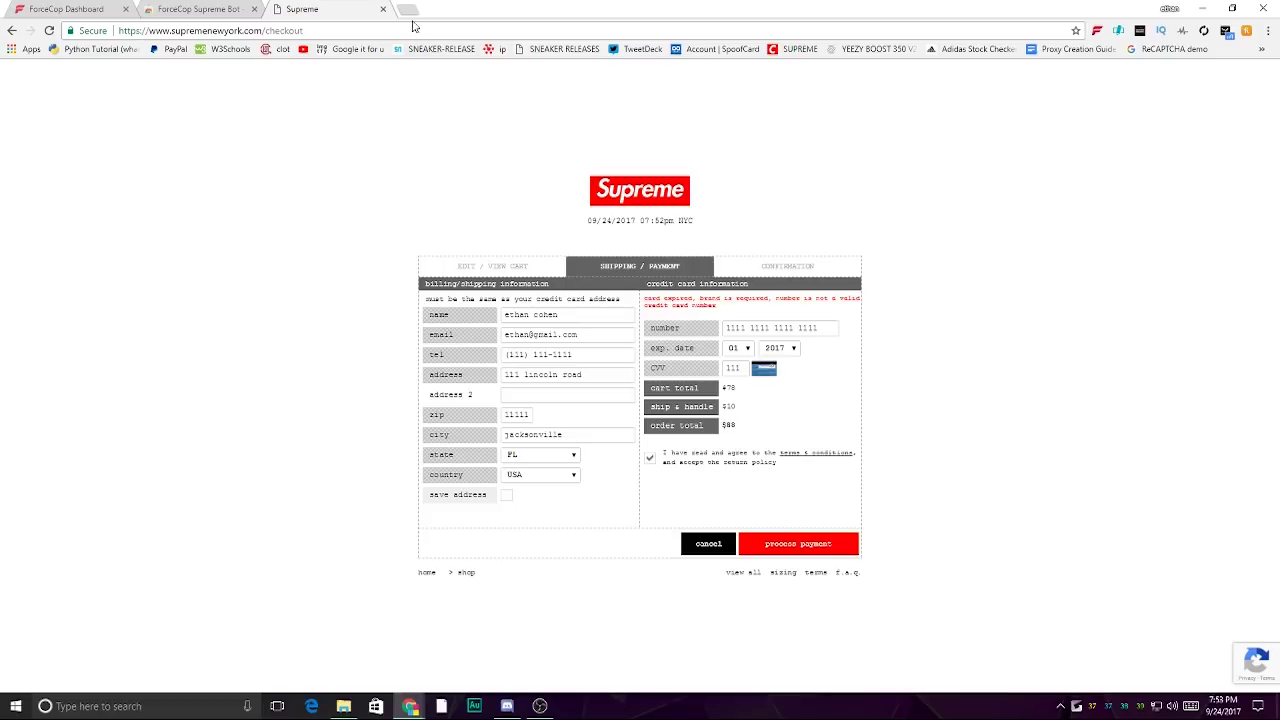
- Open the ReCAPTCHA demo bookmark in a new tab and tick I'm not a robot
click(406, 8)
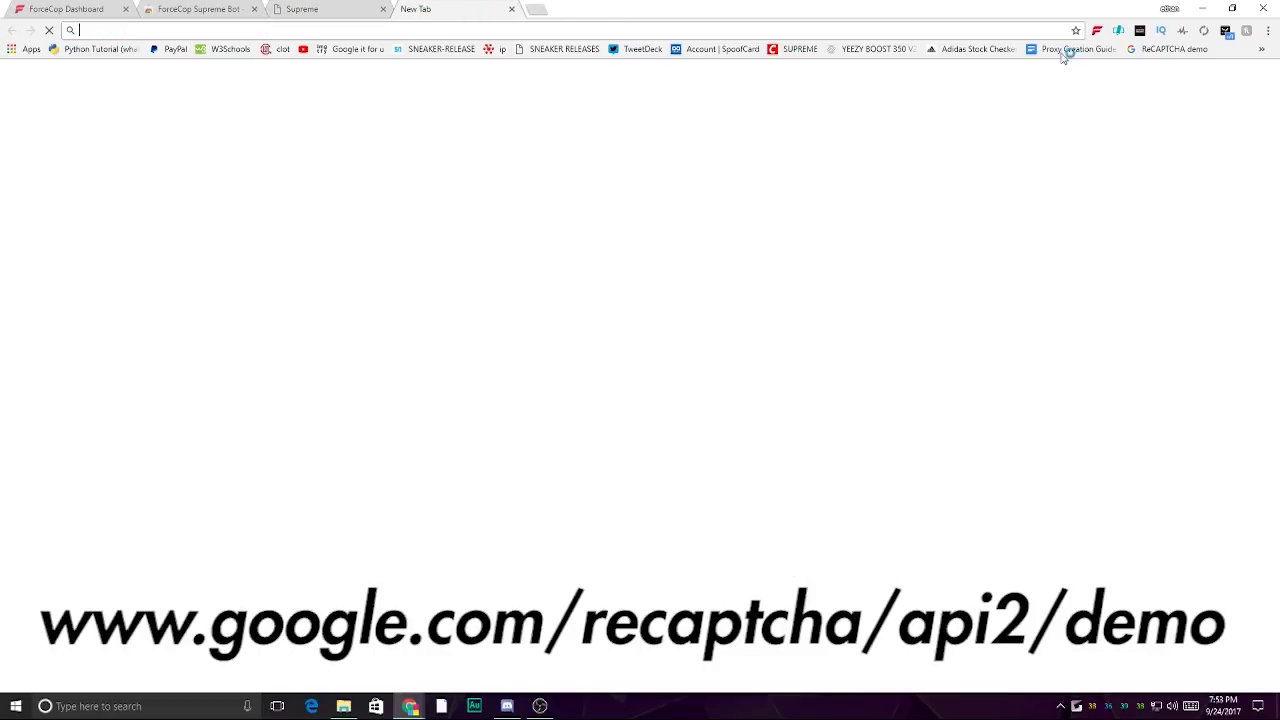
click(1172, 49)
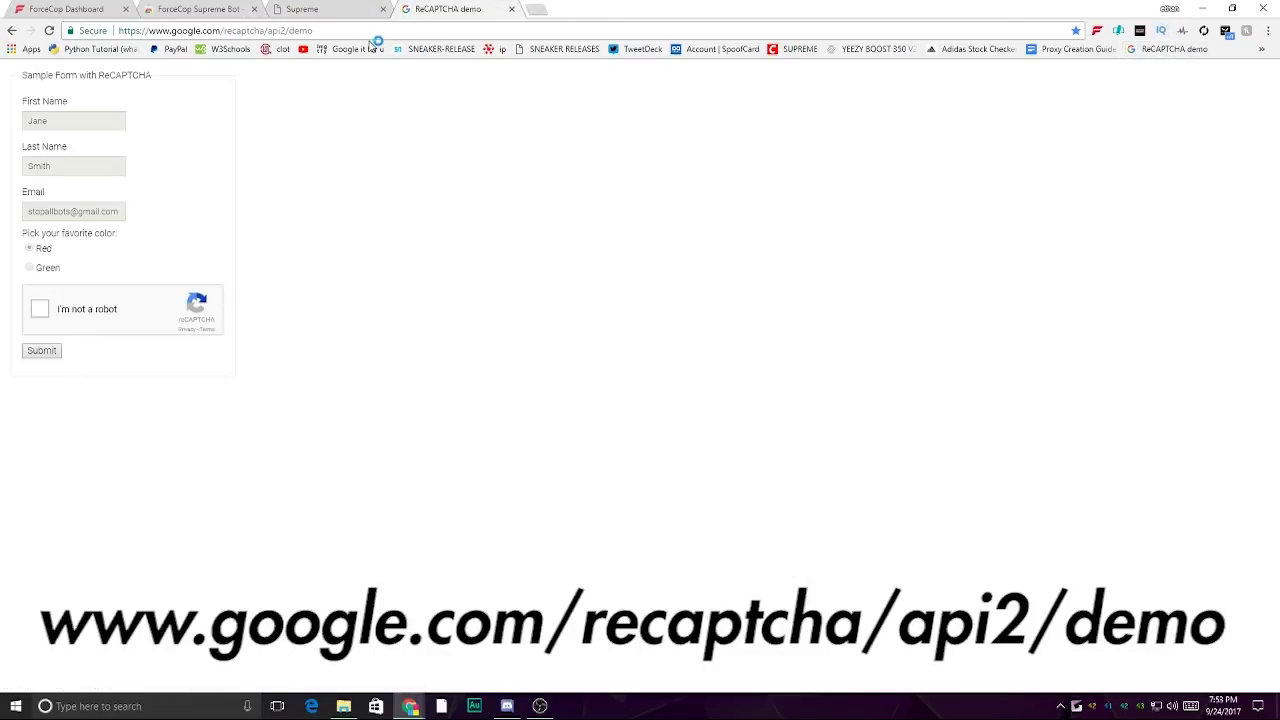
click(152, 296)
- Select the store-front images, verify, and submit the demo form
click(149, 235)
click(178, 288)
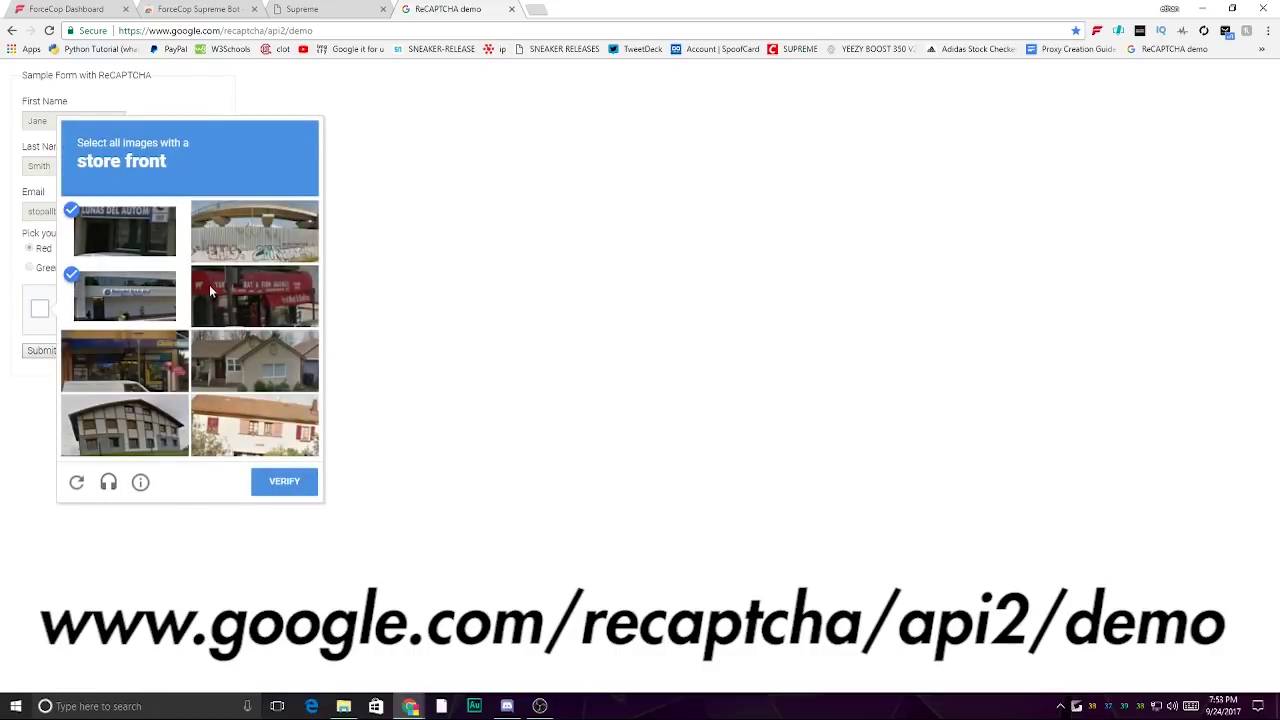
click(231, 300)
click(124, 360)
click(284, 481)
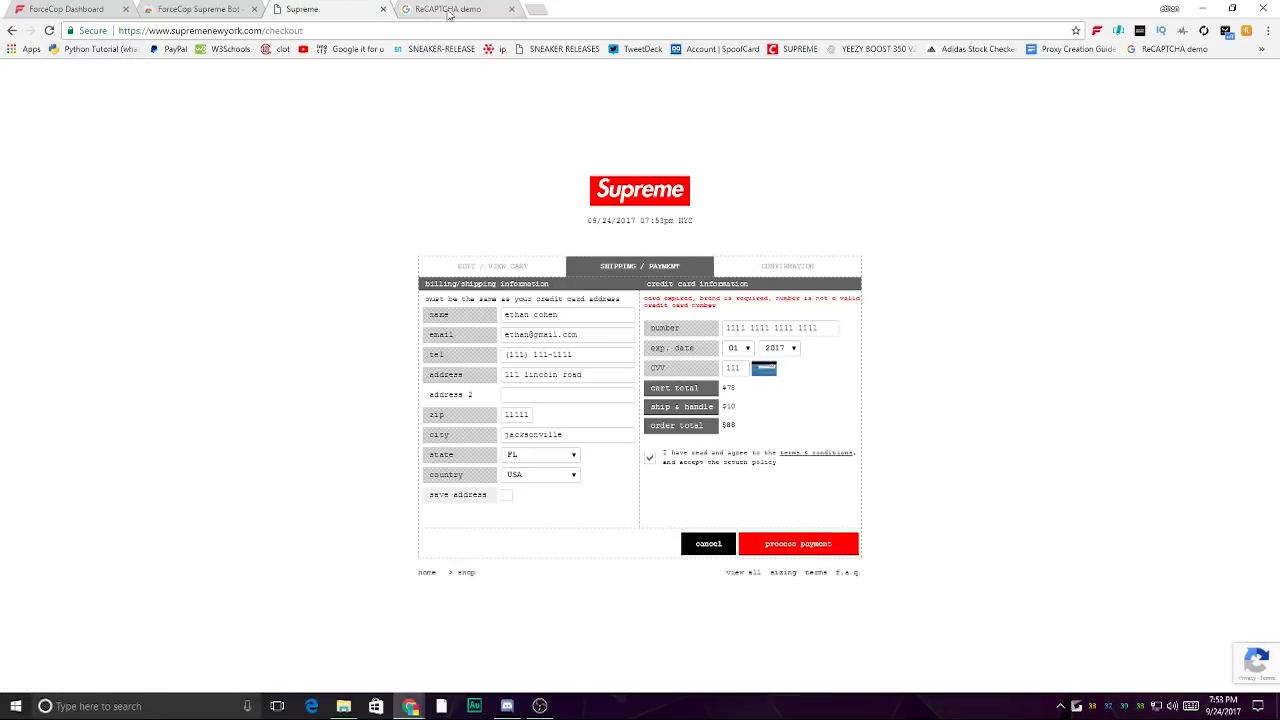
- Close the ReCAPTCHA demo tab and bring up the ForceCop settings panel
click(511, 9)
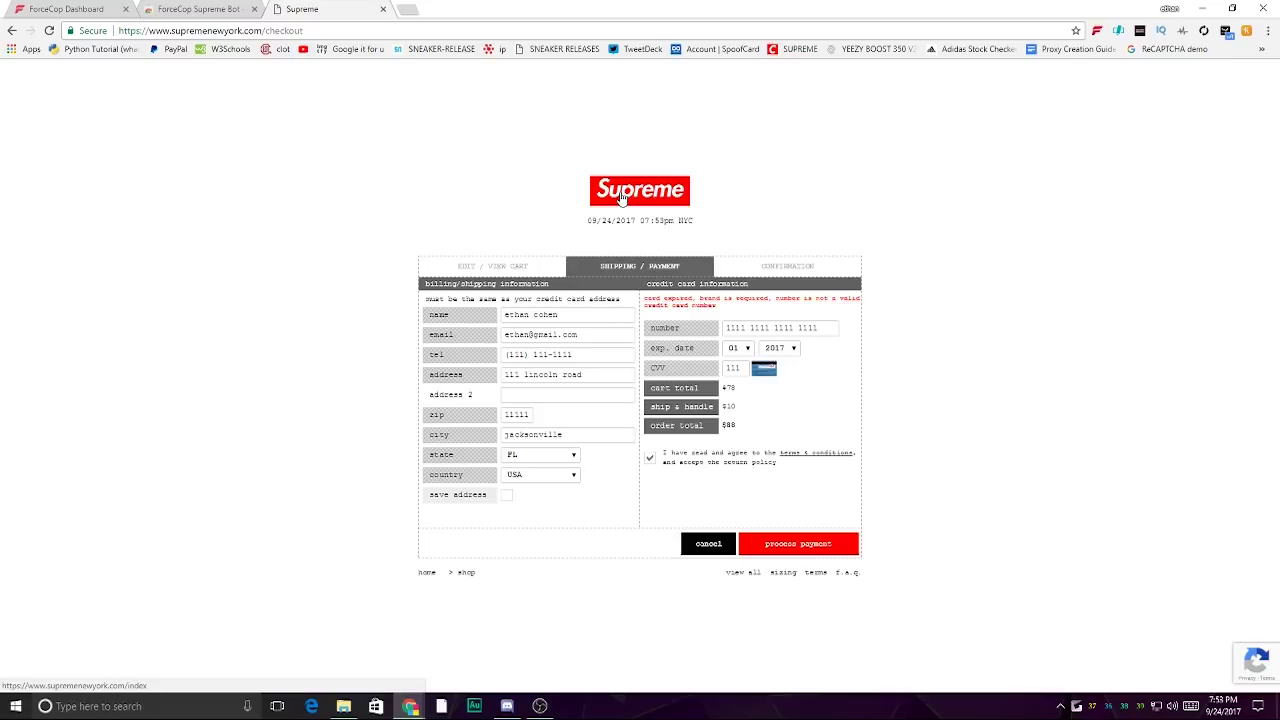
click(1096, 31)
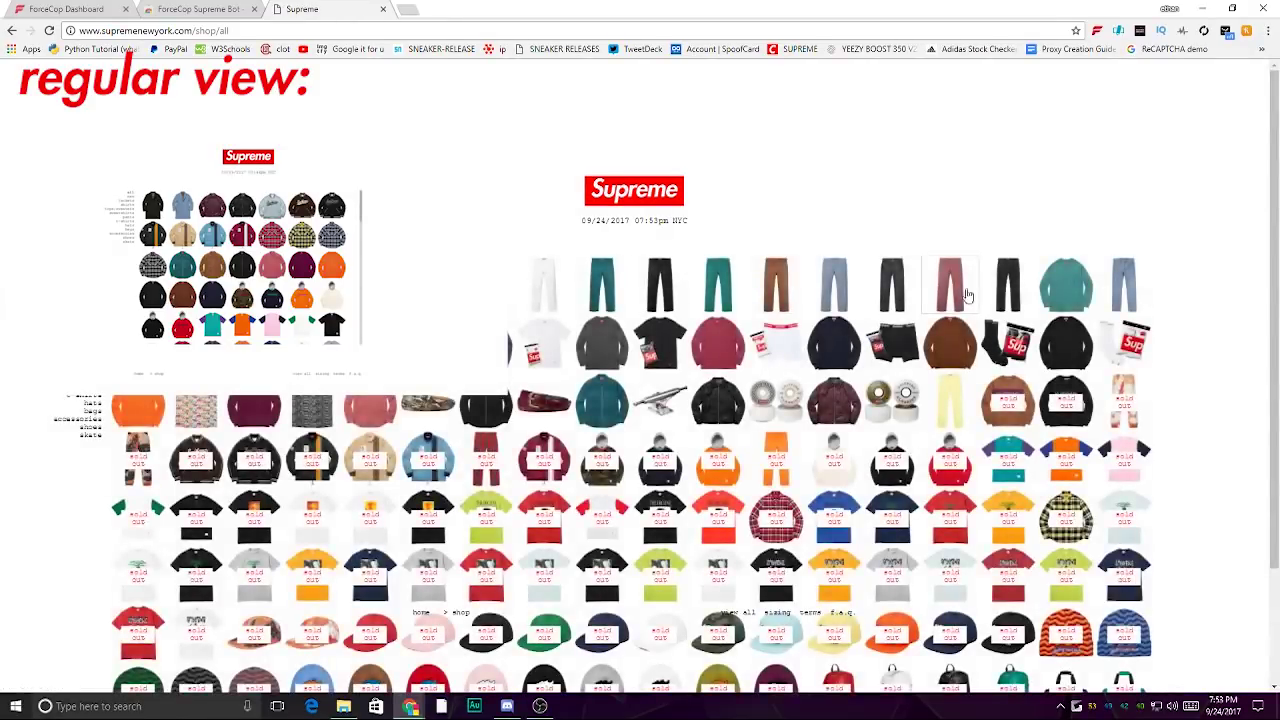
- Scroll the shop-all grid and open the ForceCop panel showing the 3-second checkout delay
scroll(1109, 395, down, 2)
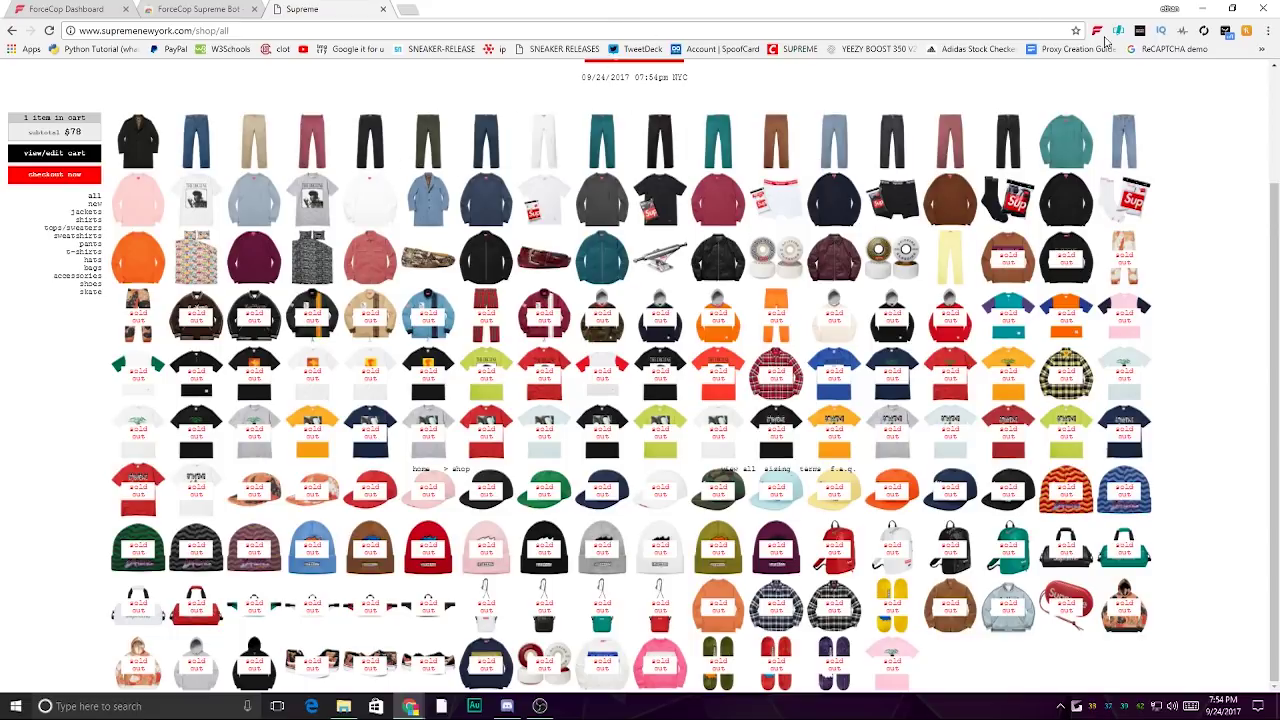
click(1096, 31)
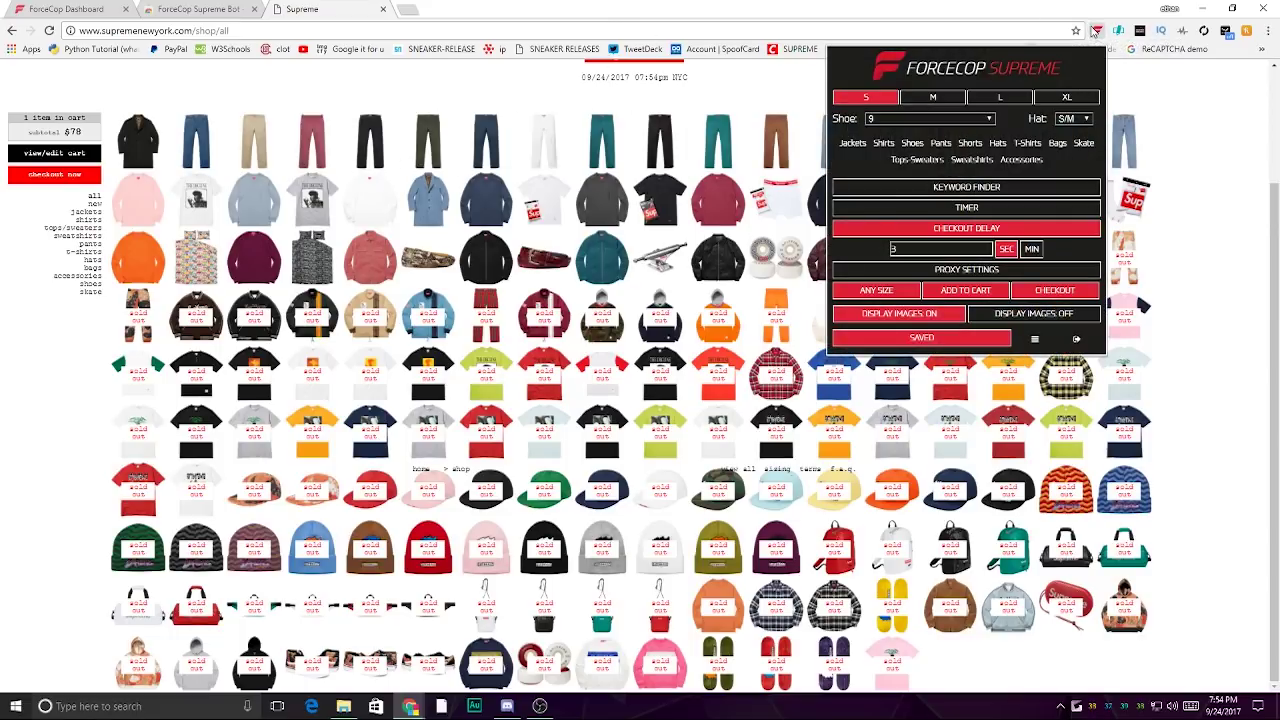